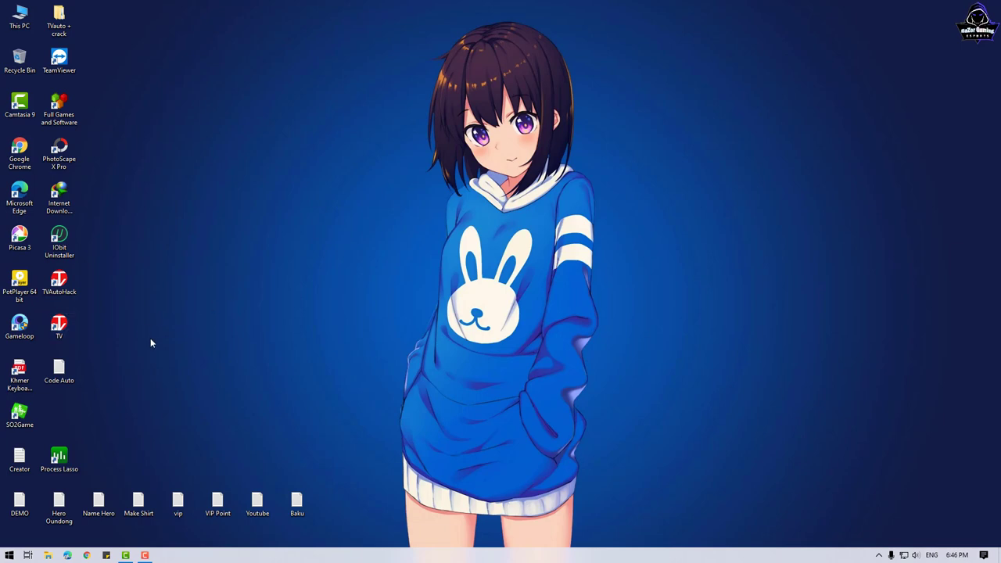
- Launch and connect TVAuto, then view its subscribed functions valid until 01/03/2099
{"action": "double_click", "coordinate": [70, 328]}
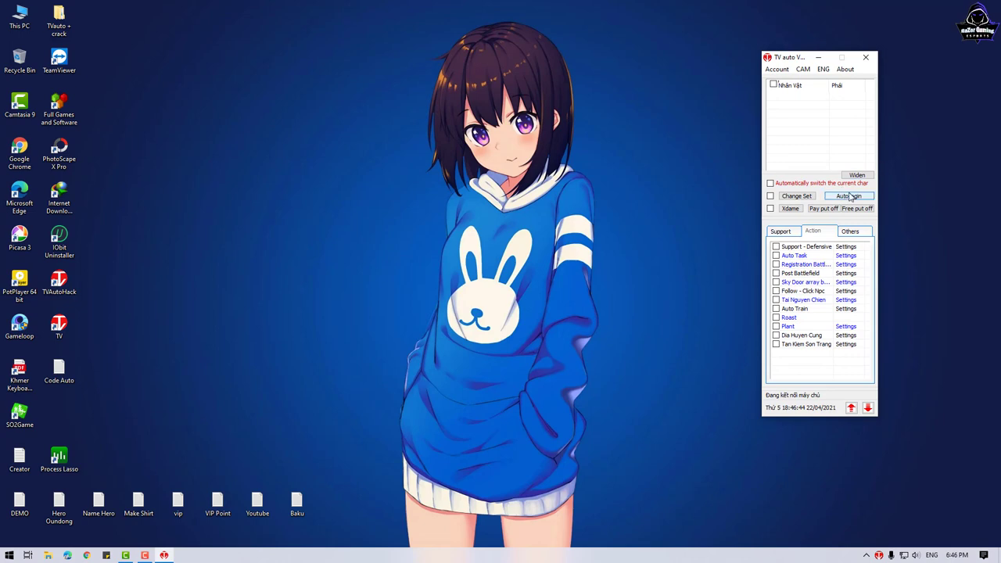
{"action": "left_click", "coordinate": [850, 197]}
{"action": "left_click", "coordinate": [527, 321]}
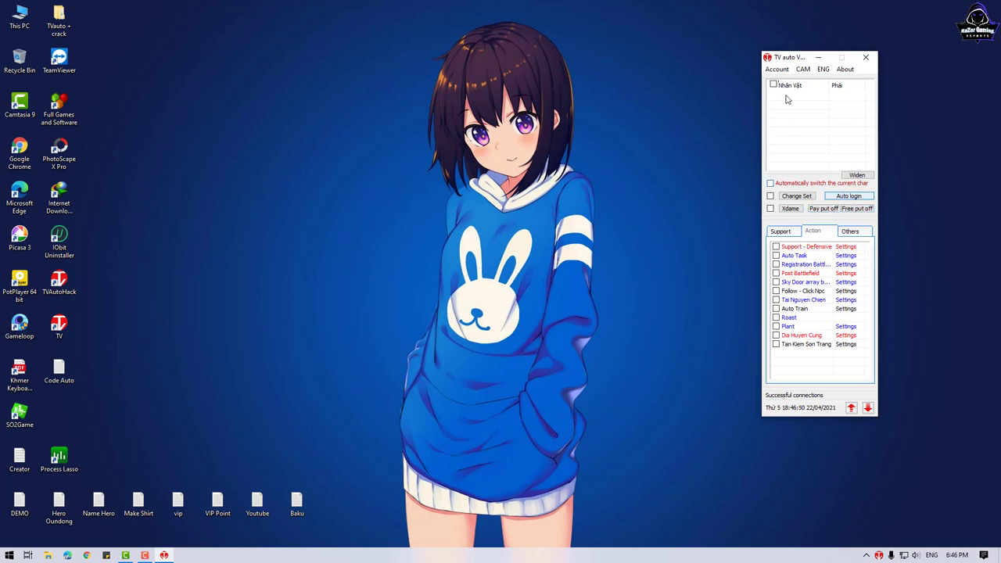
{"action": "left_click", "coordinate": [776, 69]}
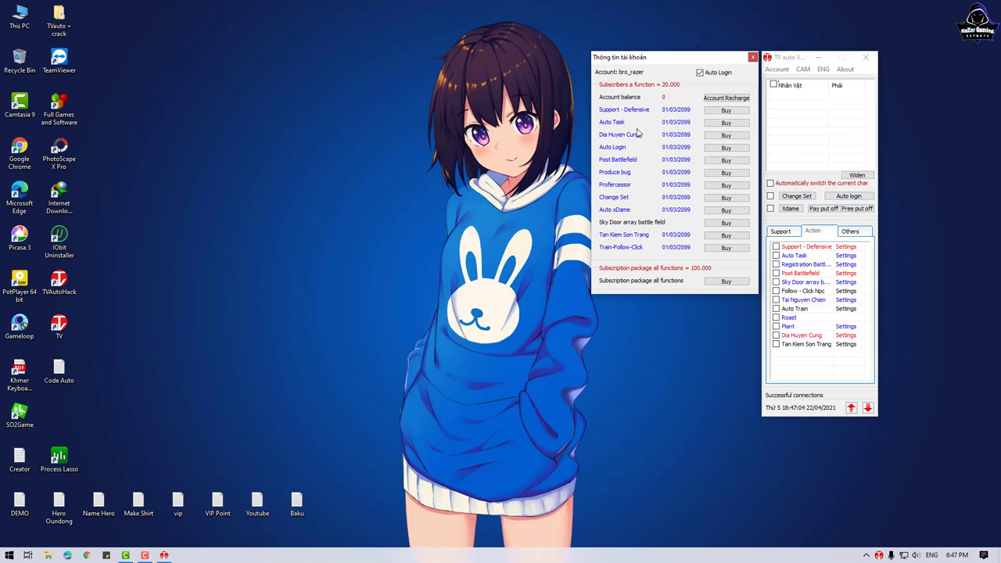
- Try buying Auto Login, close the account window and shift TVAuto slightly right
{"action": "left_click", "coordinate": [737, 150]}
{"action": "left_click", "coordinate": [752, 57]}
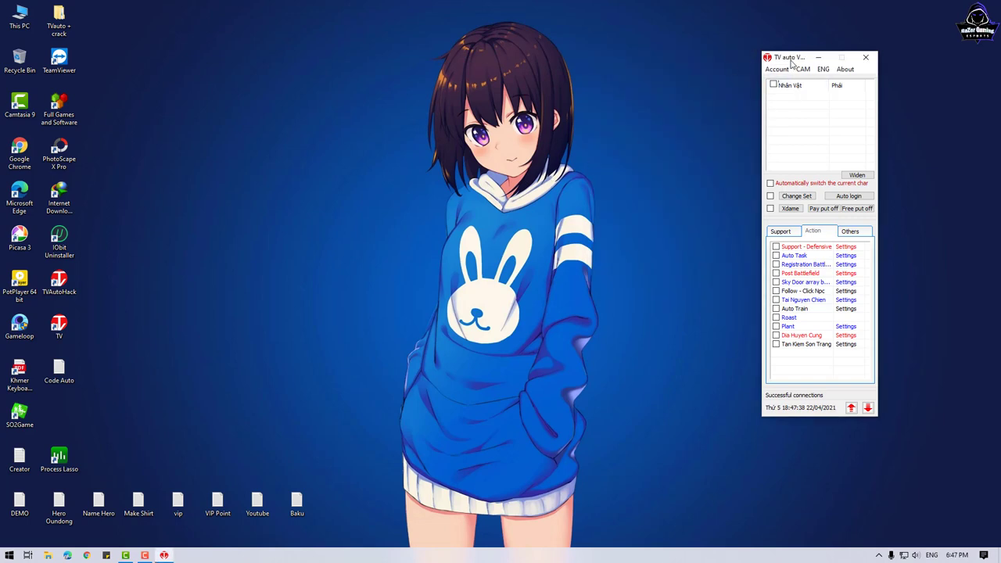
{"action": "left_click_drag", "start_coordinate": [791, 60], "coordinate": [840, 52]}
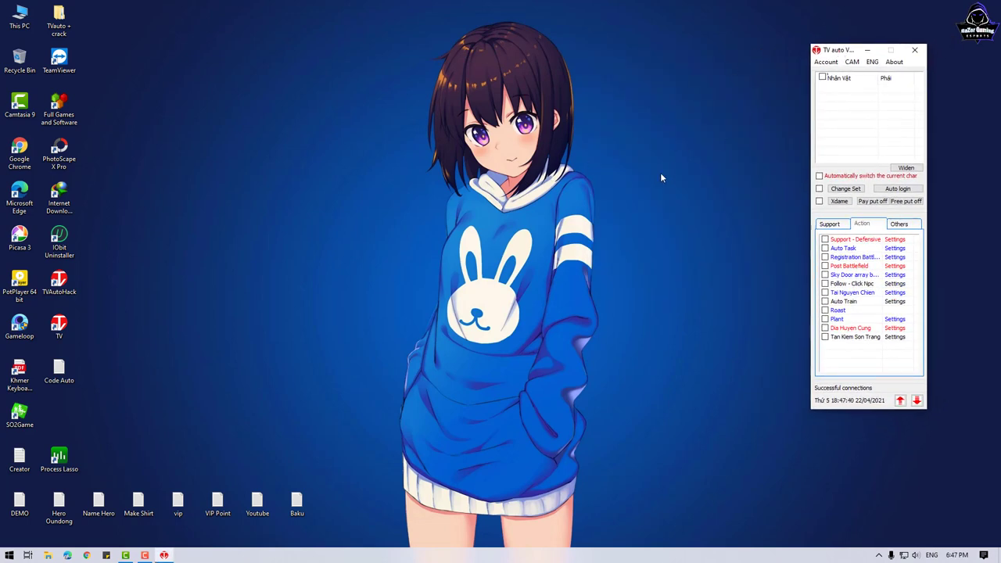
- Review the auto-login window's server list, leaving Tang as the selected server
{"action": "left_click", "coordinate": [896, 188]}
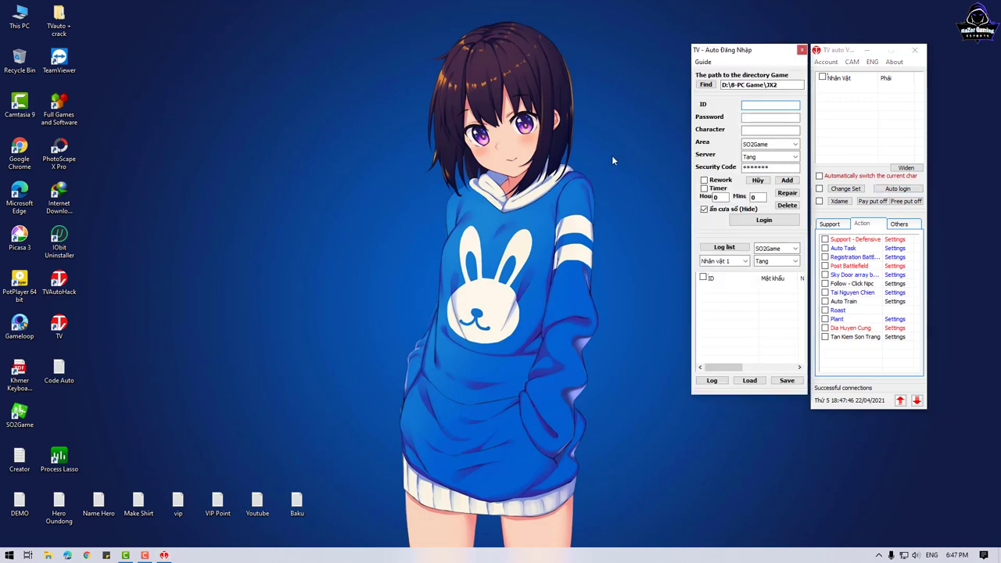
{"action": "left_click", "coordinate": [794, 157]}
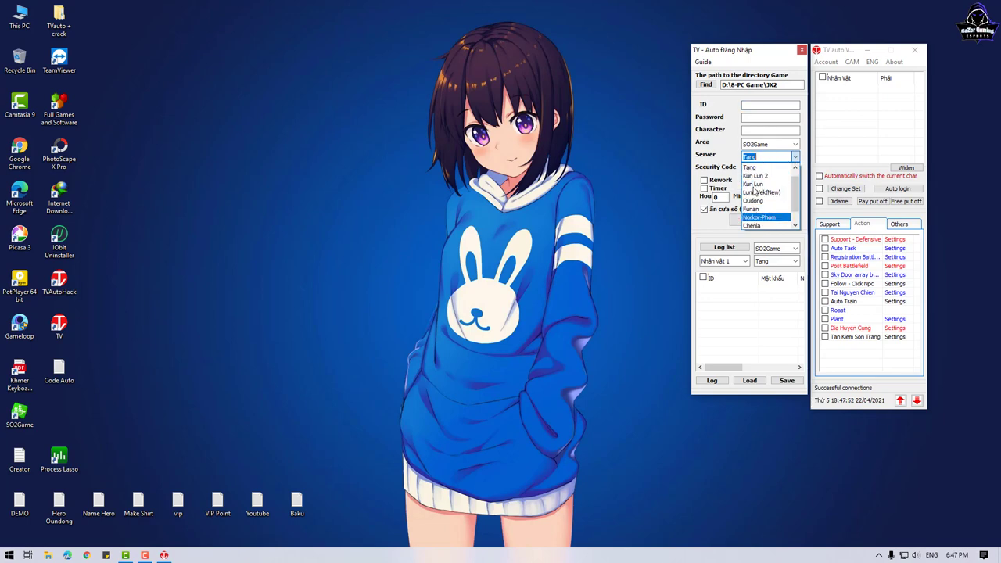
{"action": "left_click", "coordinate": [396, 189]}
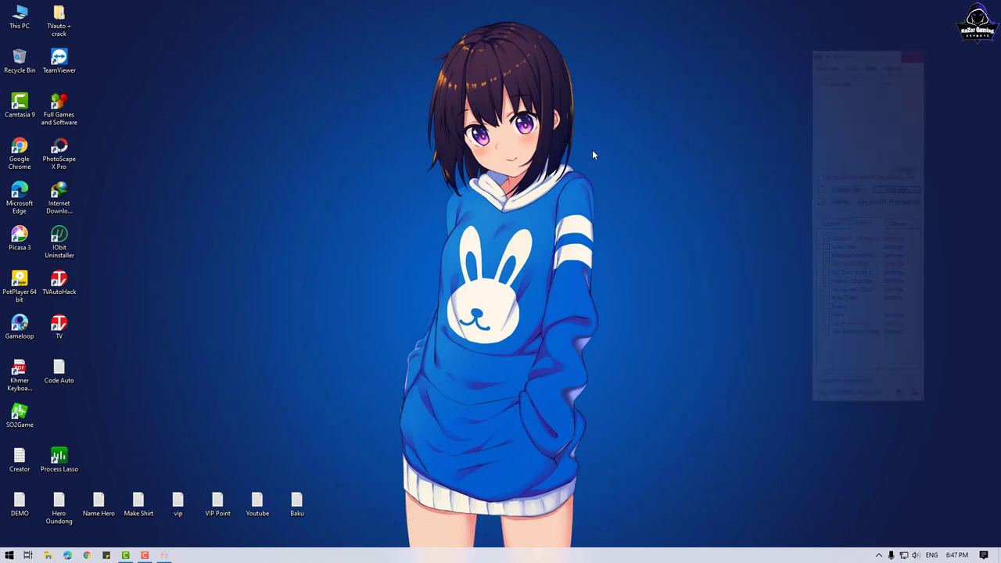
- Open TVAuto's installation folder from the TV shortcut's Properties
{"action": "left_click", "coordinate": [54, 330]}
{"action": "right_click", "coordinate": [53, 330]}
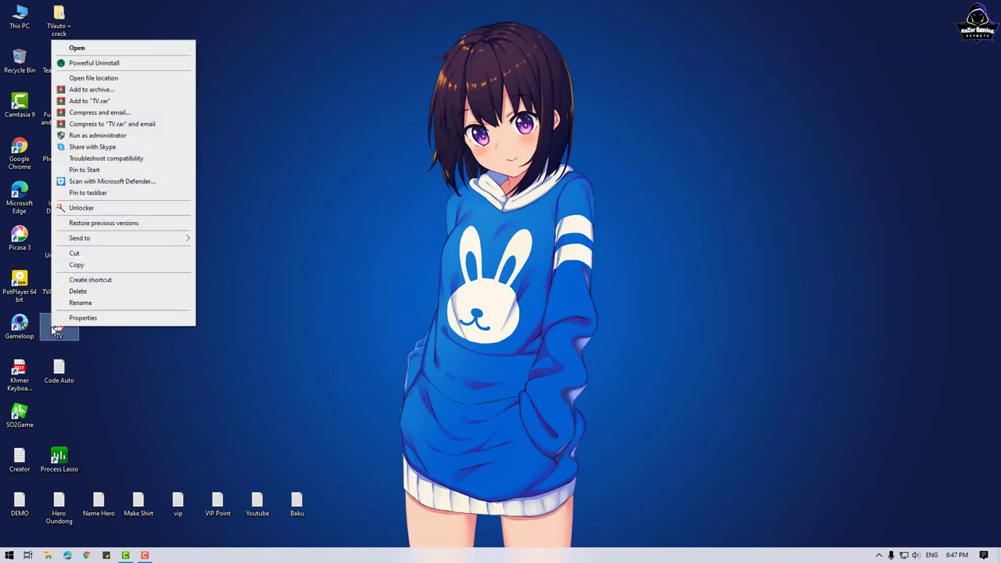
{"action": "left_click", "coordinate": [78, 317]}
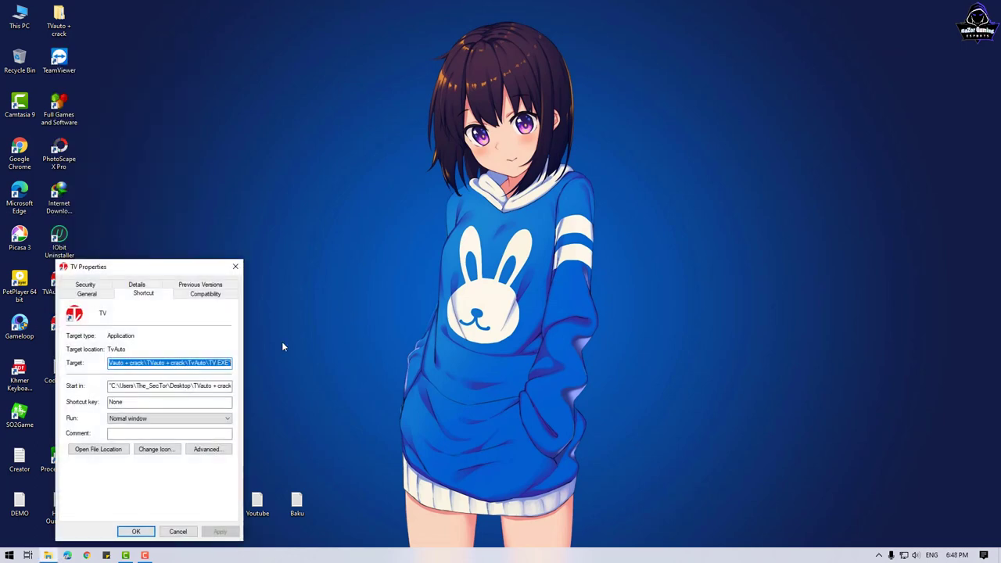
{"action": "left_click", "coordinate": [87, 451]}
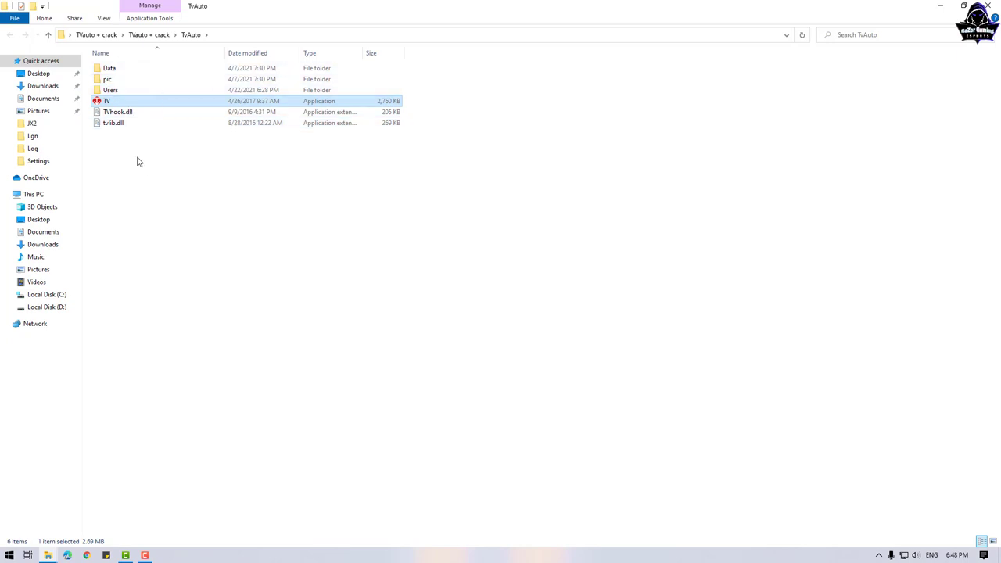
- Browse the Data subfolders CAM, Setting, Lgn and Log, returning to the TvAuto folder
{"action": "double_click", "coordinate": [112, 70]}
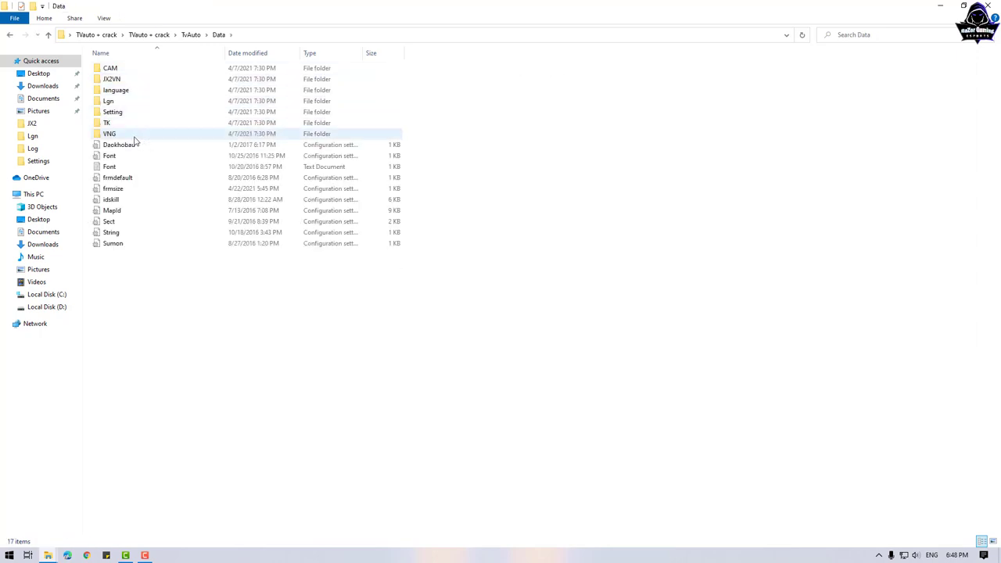
{"action": "double_click", "coordinate": [119, 71]}
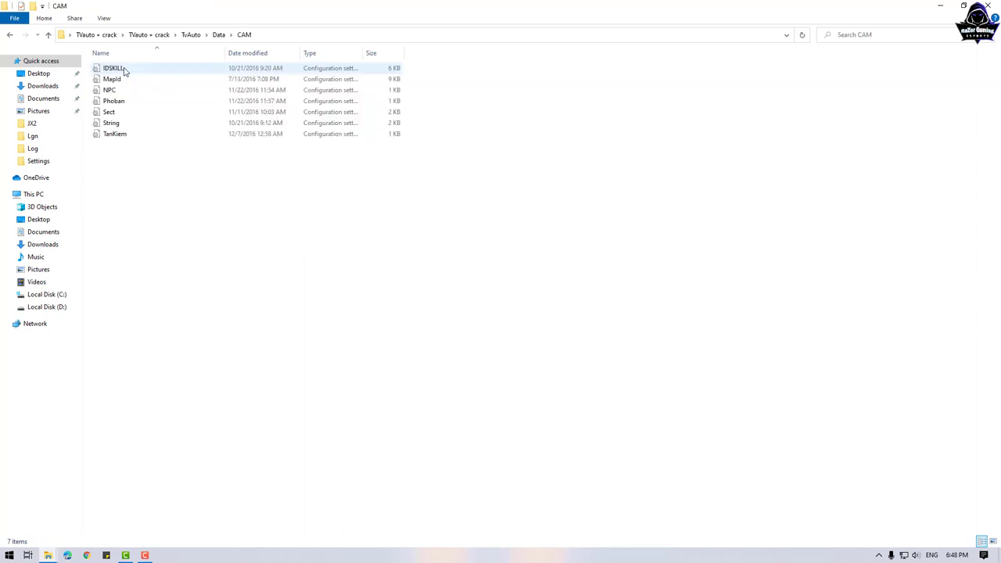
{"action": "left_click", "coordinate": [10, 36]}
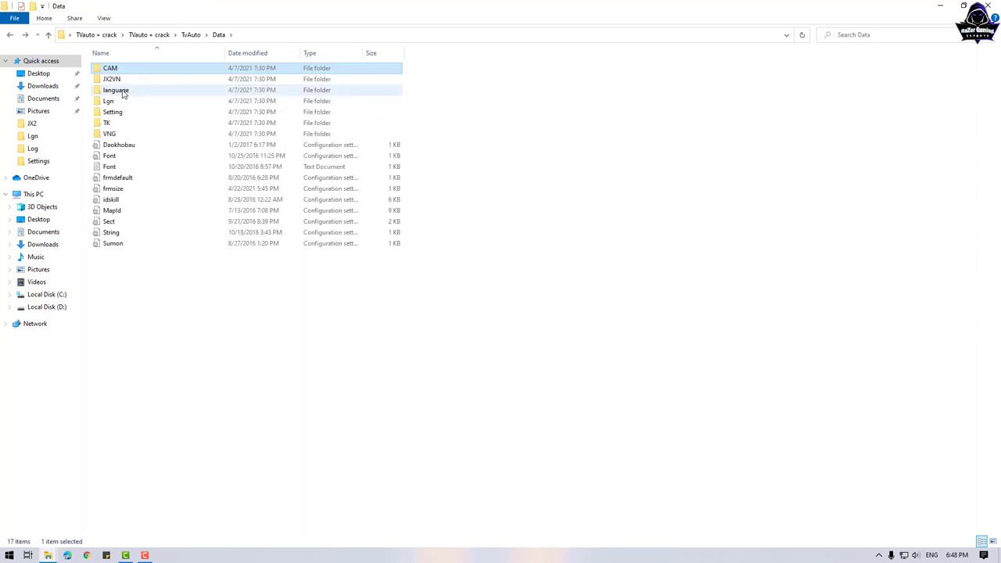
{"action": "left_click", "coordinate": [118, 115]}
{"action": "double_click", "coordinate": [119, 115]}
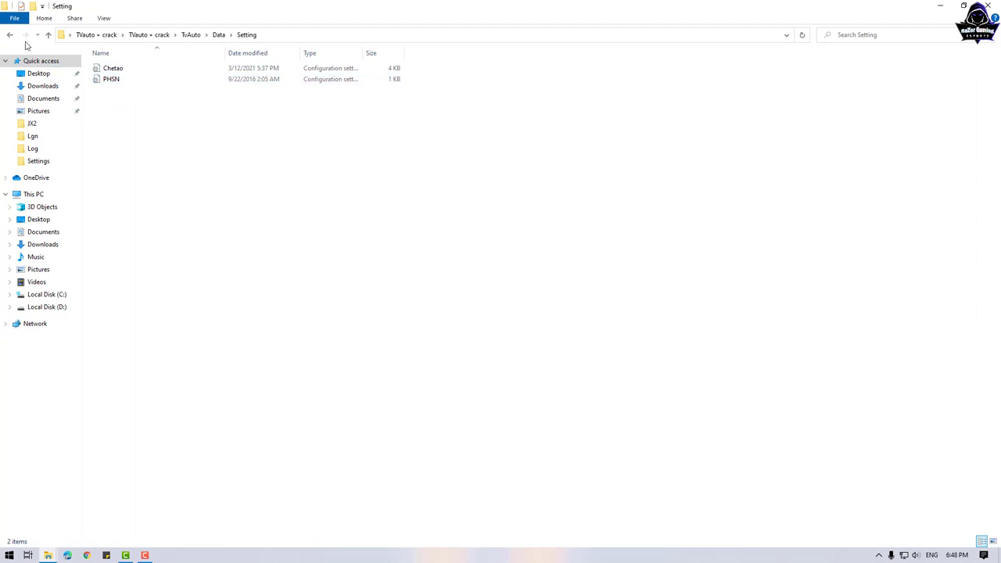
{"action": "key", "text": "alt+Left"}
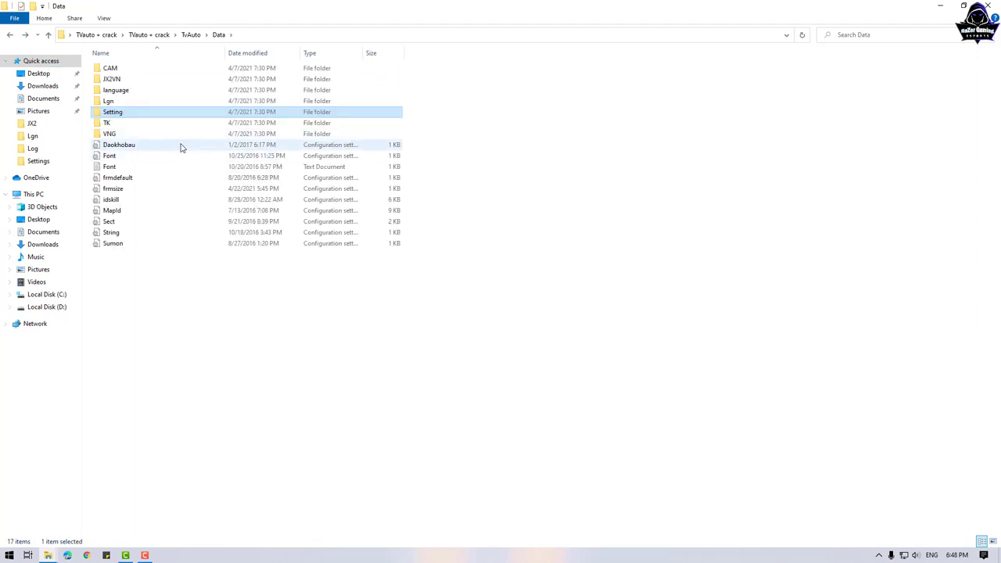
{"action": "double_click", "coordinate": [114, 103]}
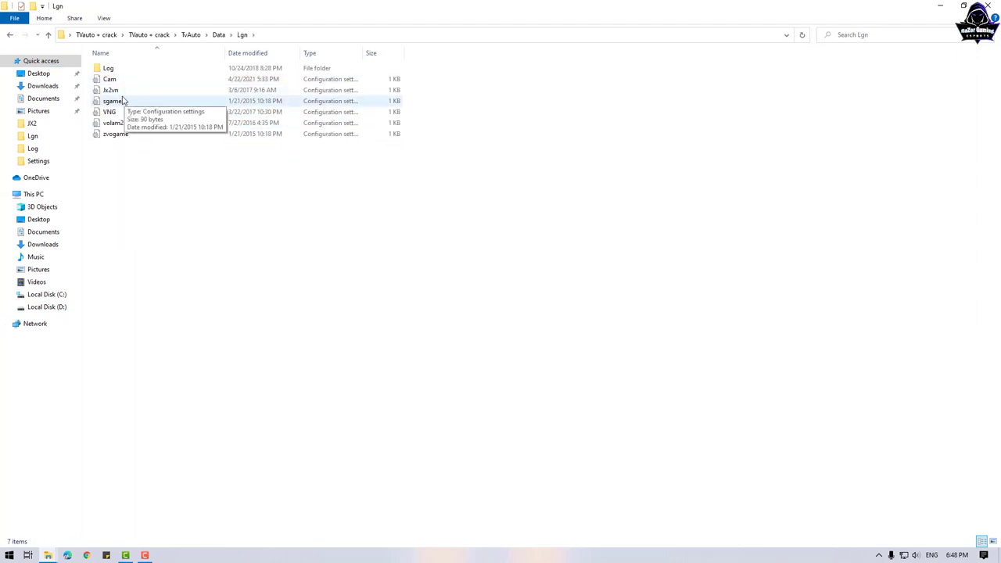
{"action": "double_click", "coordinate": [108, 70]}
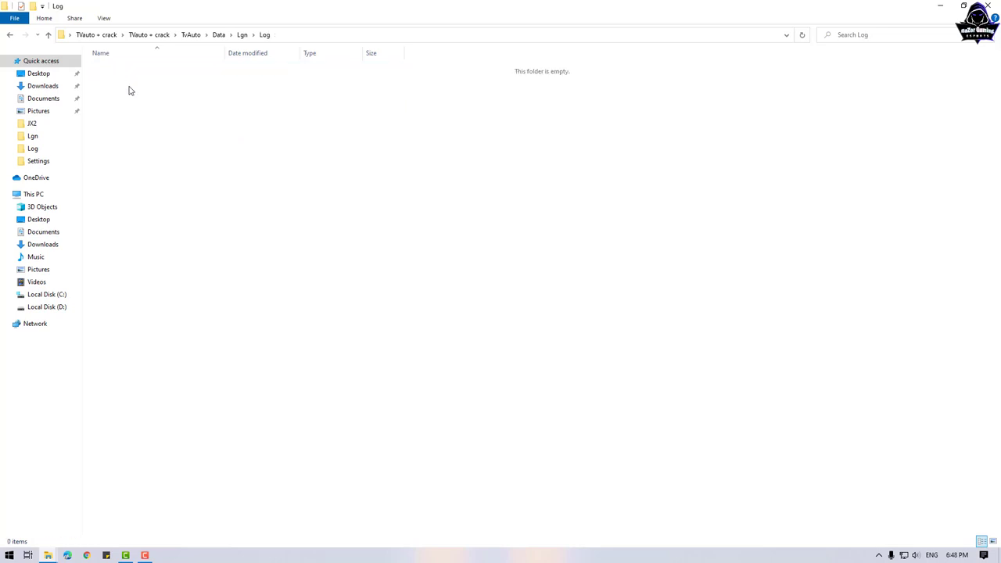
{"action": "left_click", "coordinate": [11, 35]}
{"action": "left_click", "coordinate": [11, 36]}
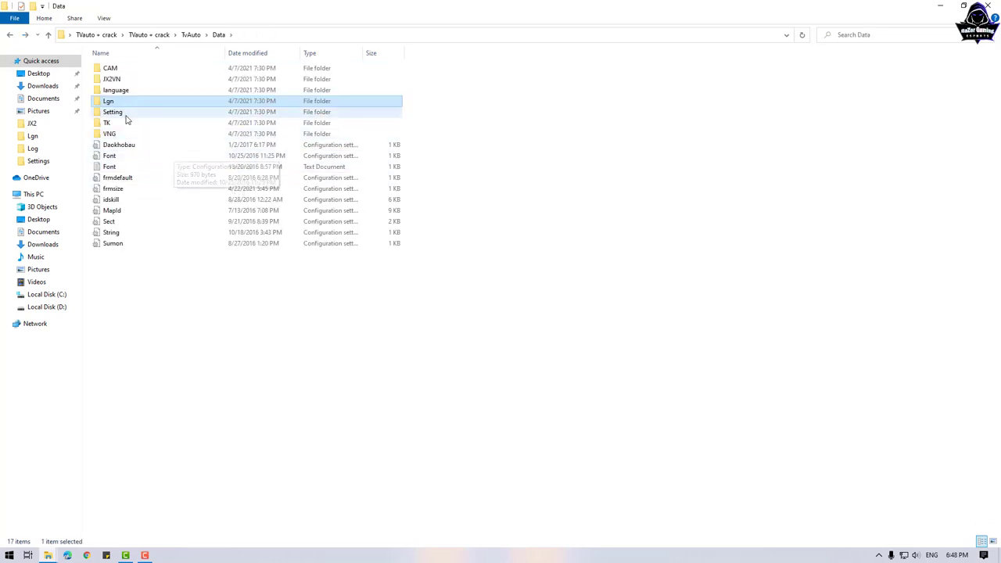
{"action": "double_click", "coordinate": [117, 69]}
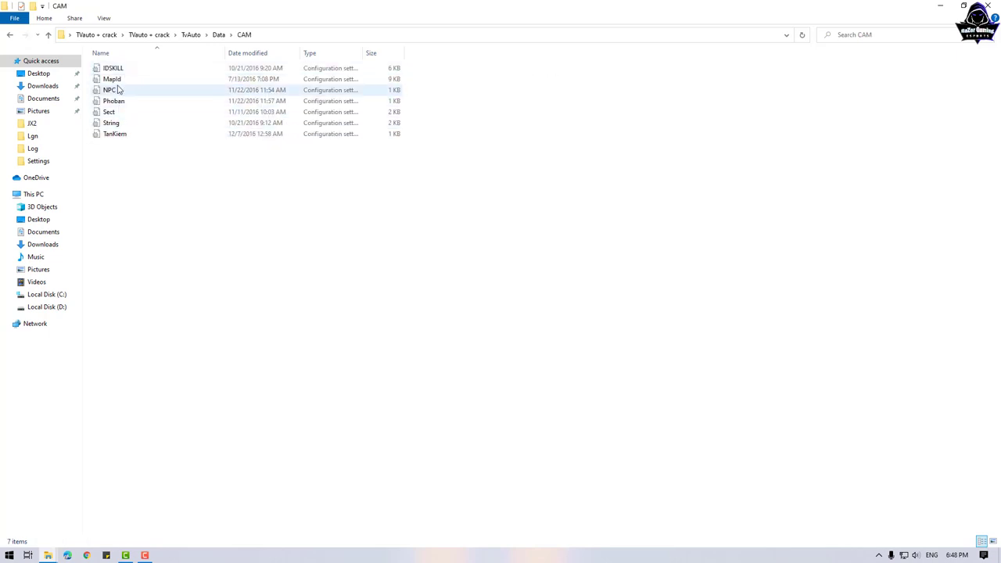
{"action": "left_click", "coordinate": [10, 36]}
{"action": "left_click", "coordinate": [10, 36]}
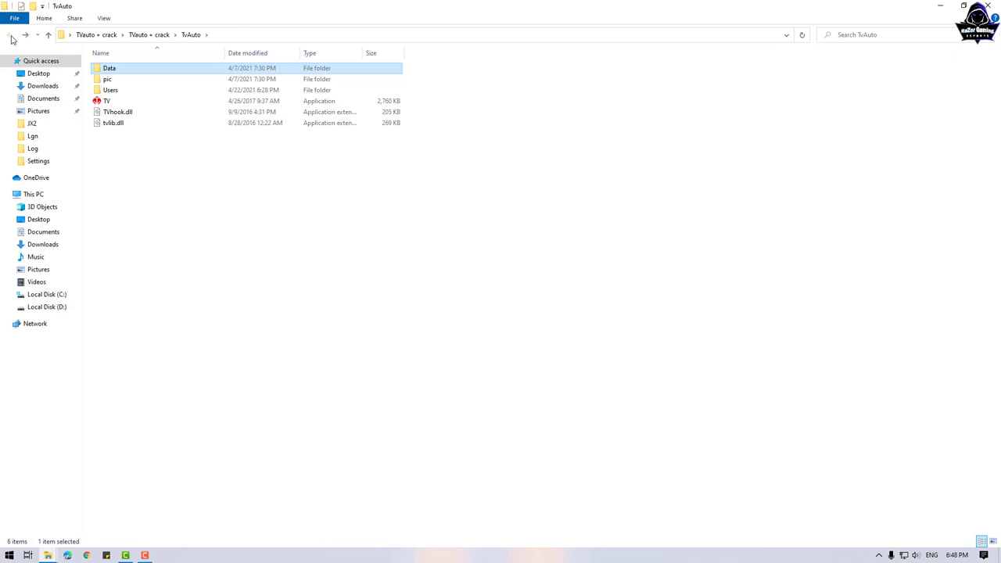
- Inspect the Users folder's Lgn, Log and Settings subfolders
{"action": "double_click", "coordinate": [110, 90]}
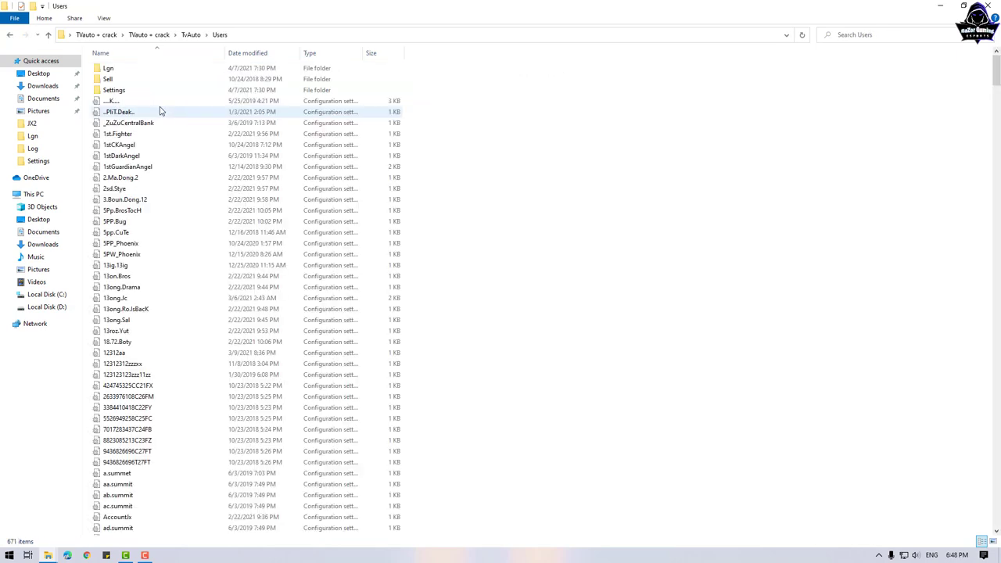
{"action": "double_click", "coordinate": [110, 69]}
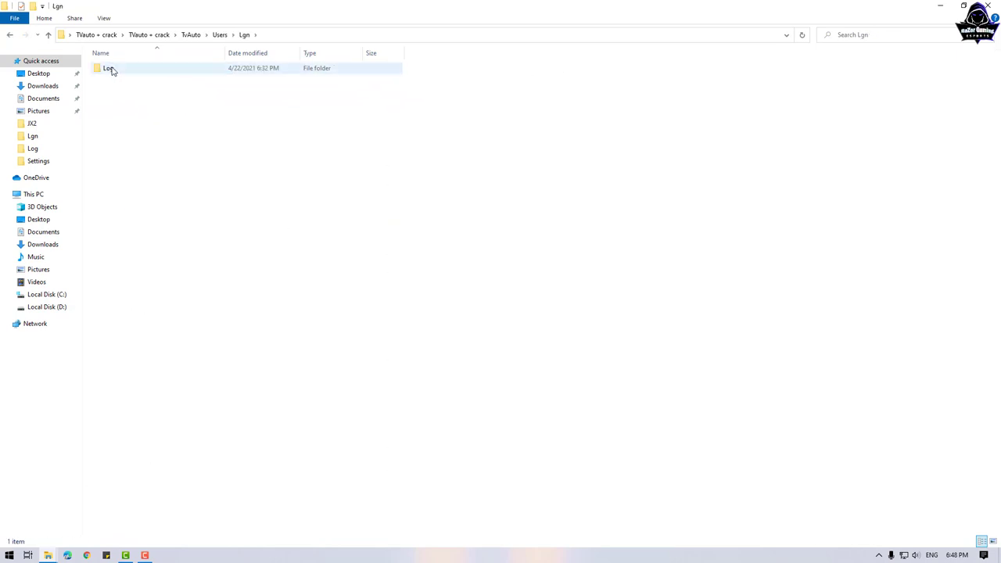
{"action": "double_click", "coordinate": [111, 69]}
{"action": "left_click", "coordinate": [10, 35]}
{"action": "left_click", "coordinate": [10, 34]}
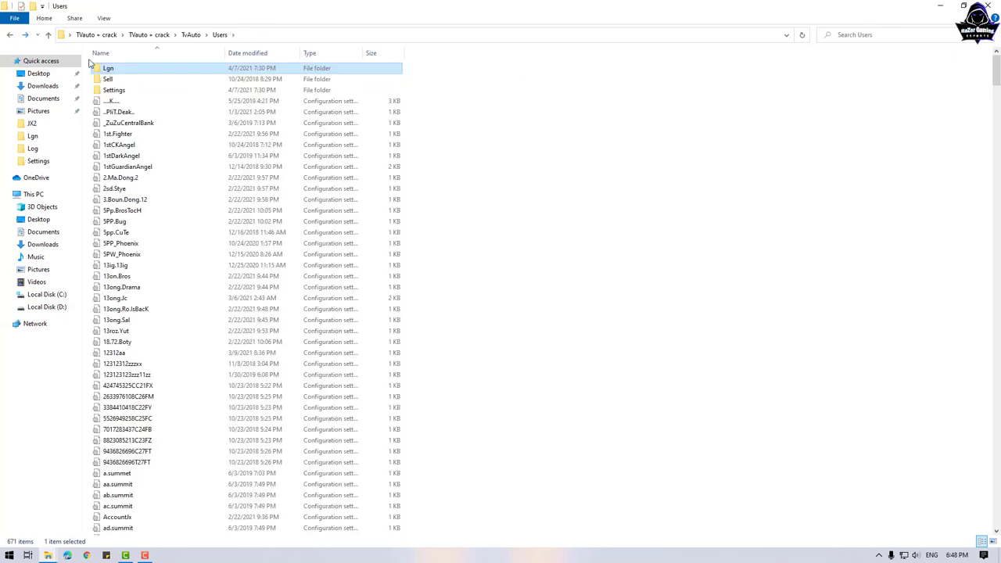
{"action": "double_click", "coordinate": [118, 90]}
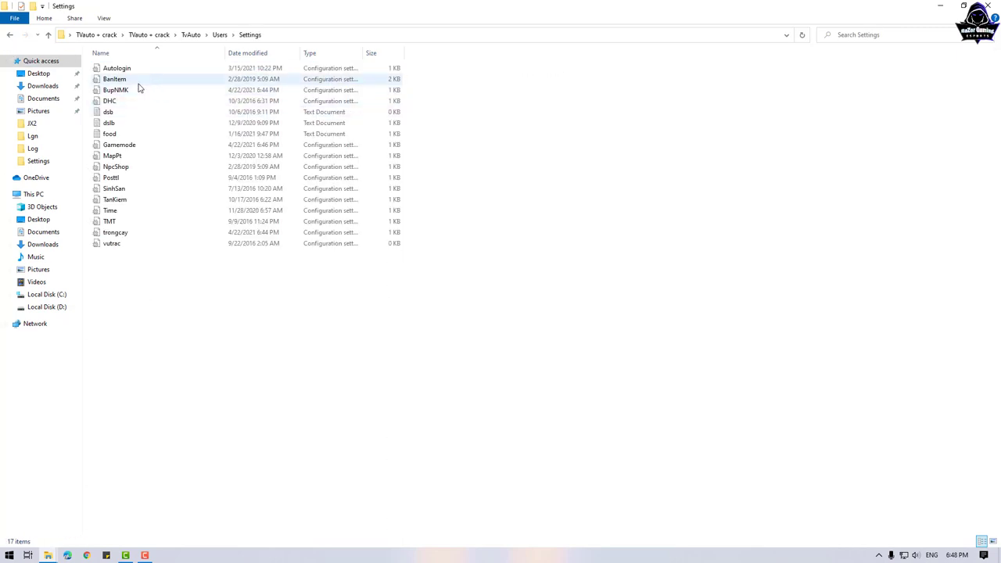
{"action": "left_click", "coordinate": [11, 35]}
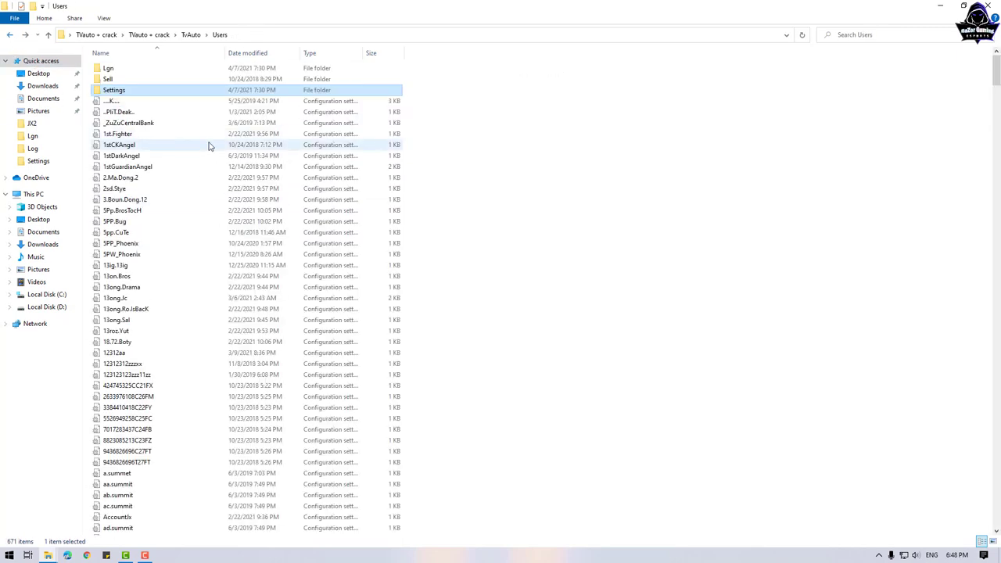
{"action": "scroll", "coordinate": [168, 181], "scroll_direction": "down", "scroll_amount": 14}
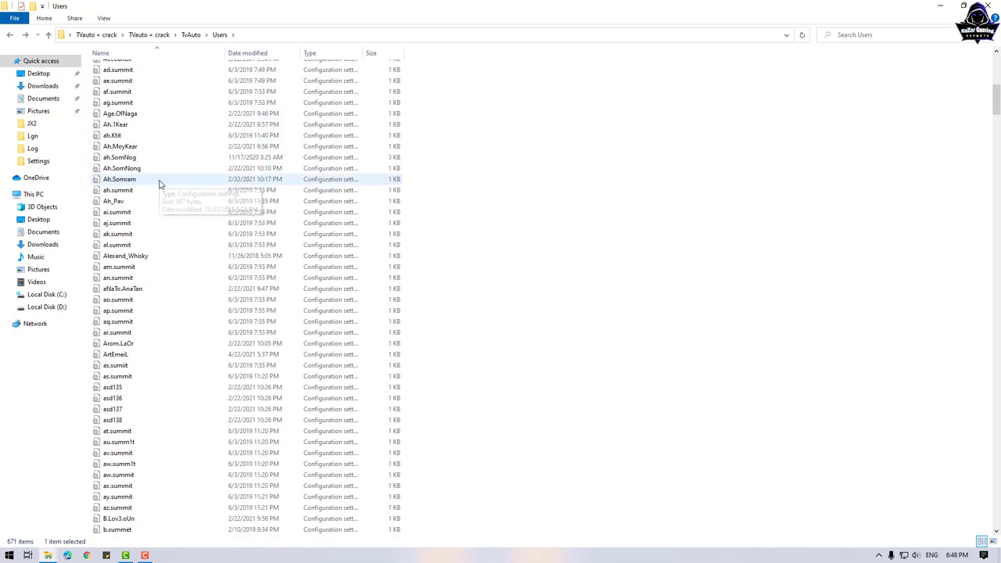
{"action": "scroll", "coordinate": [159, 178], "scroll_direction": "up", "scroll_amount": 14}
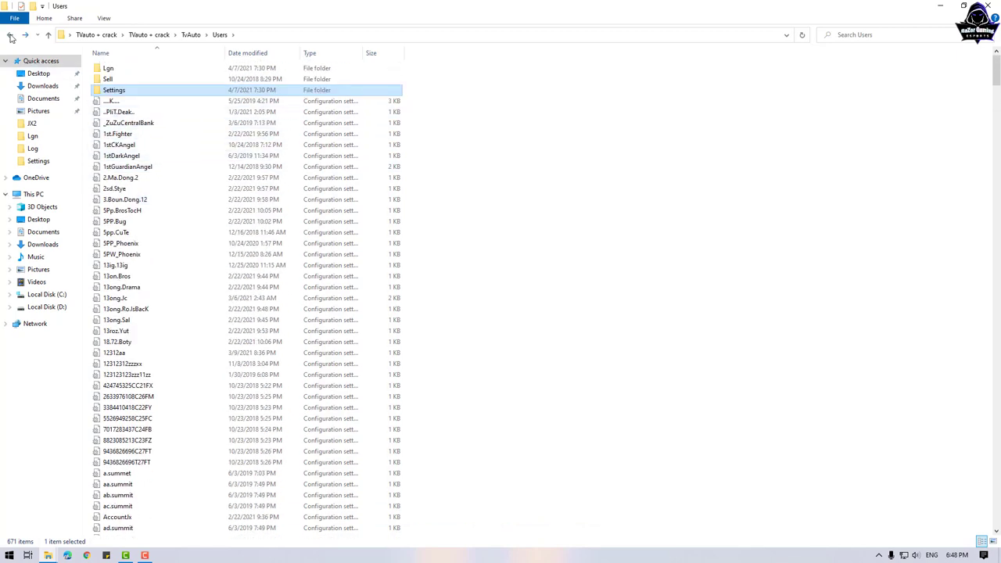
{"action": "left_click", "coordinate": [11, 36]}
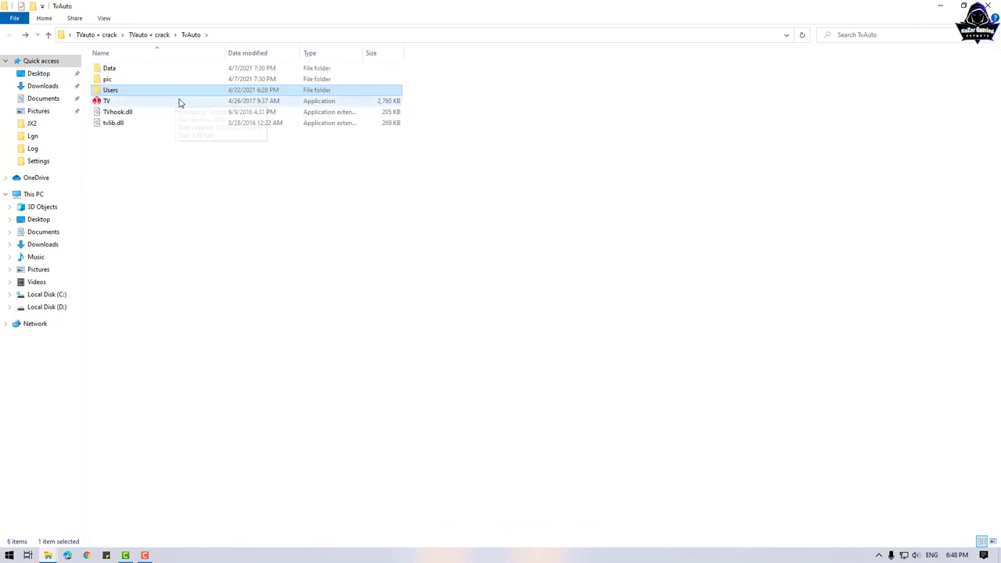
- Go back into Data, check Setting and CAM, and settle in the Lgn folder
{"action": "double_click", "coordinate": [110, 70]}
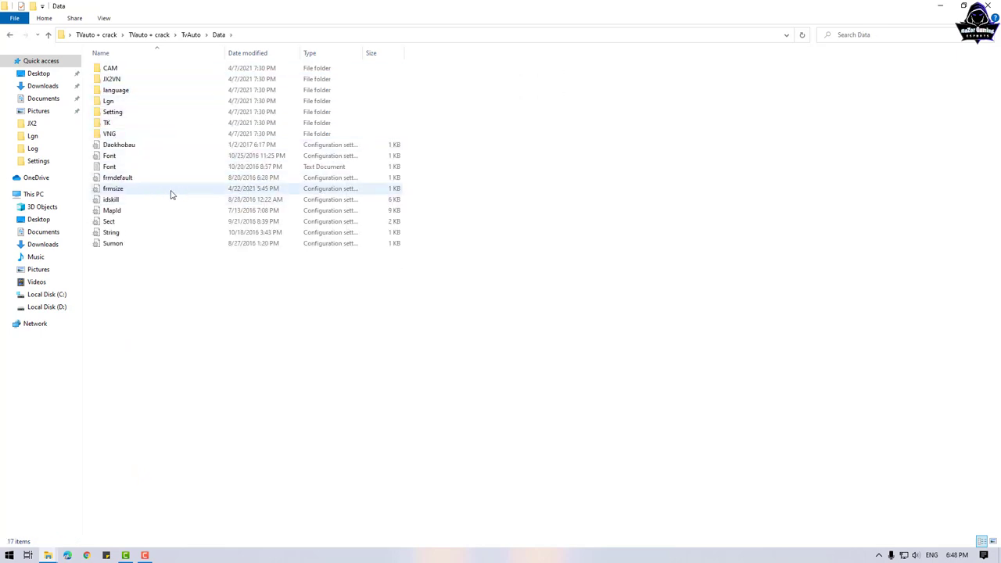
{"action": "double_click", "coordinate": [129, 114]}
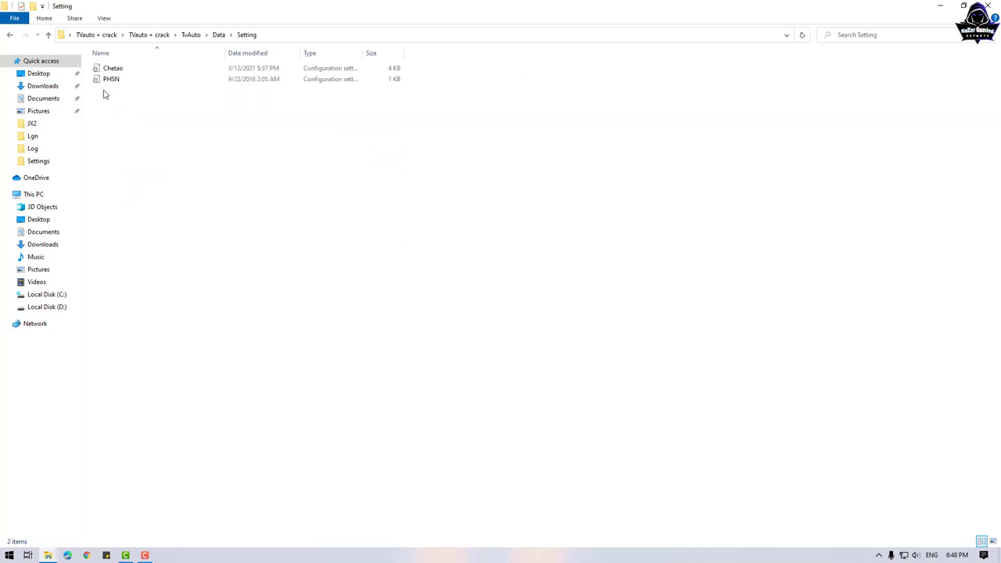
{"action": "left_click", "coordinate": [10, 34]}
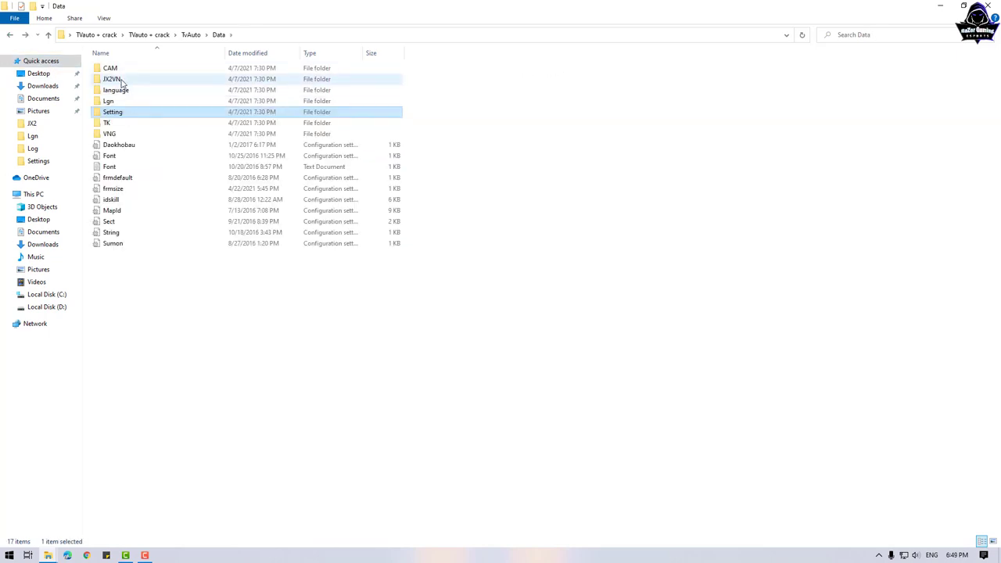
{"action": "double_click", "coordinate": [112, 68]}
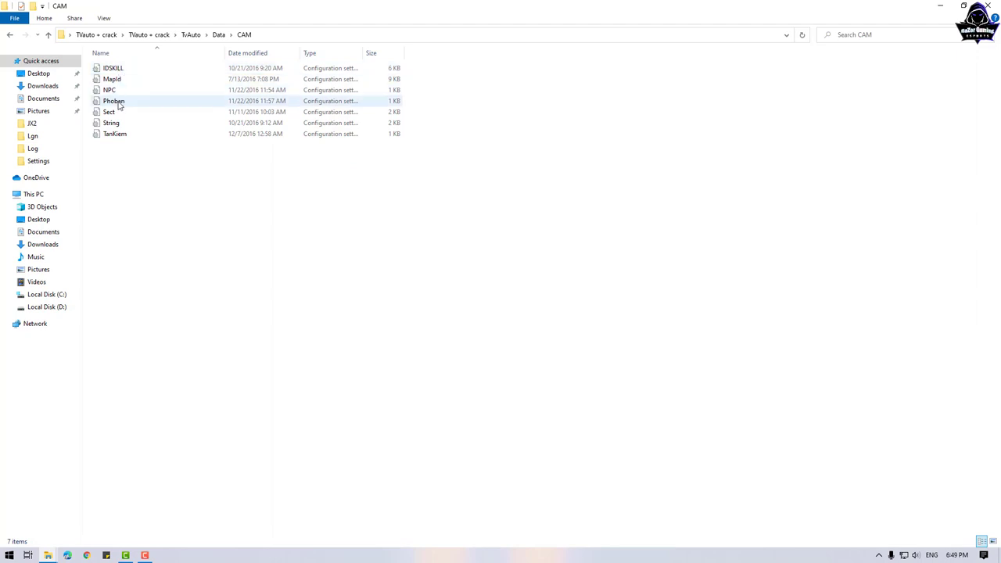
{"action": "left_click", "coordinate": [10, 34]}
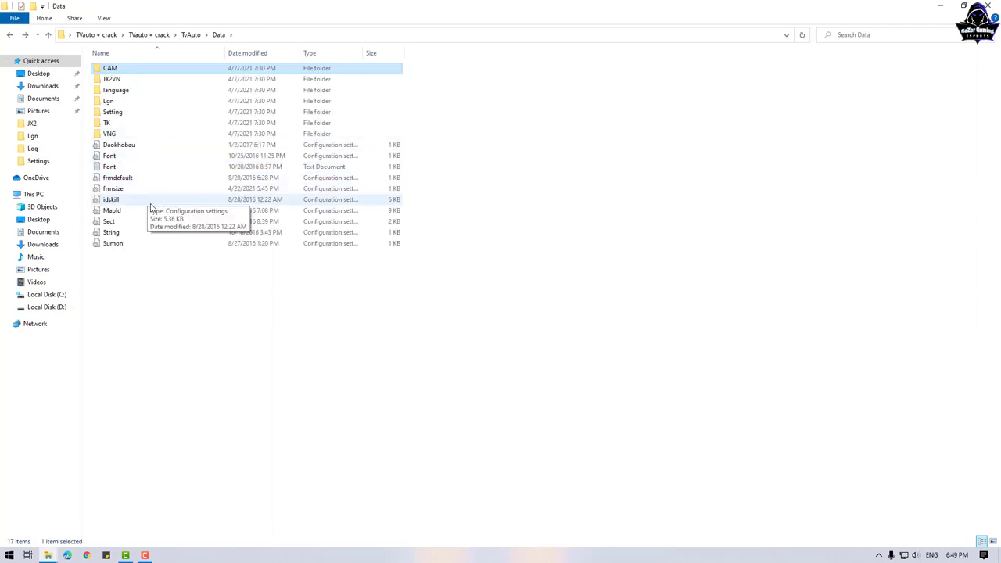
{"action": "double_click", "coordinate": [114, 102]}
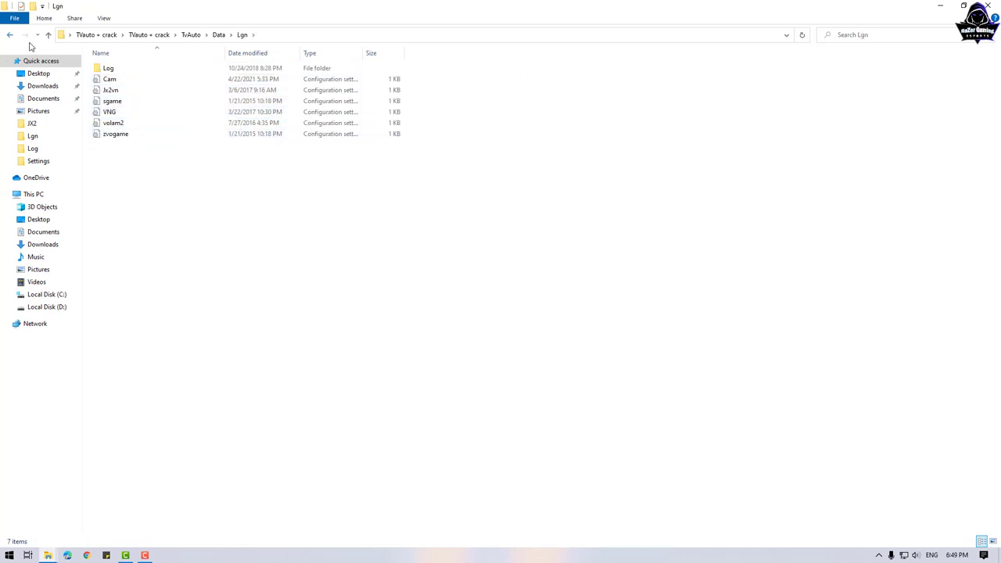
{"action": "left_click", "coordinate": [9, 36]}
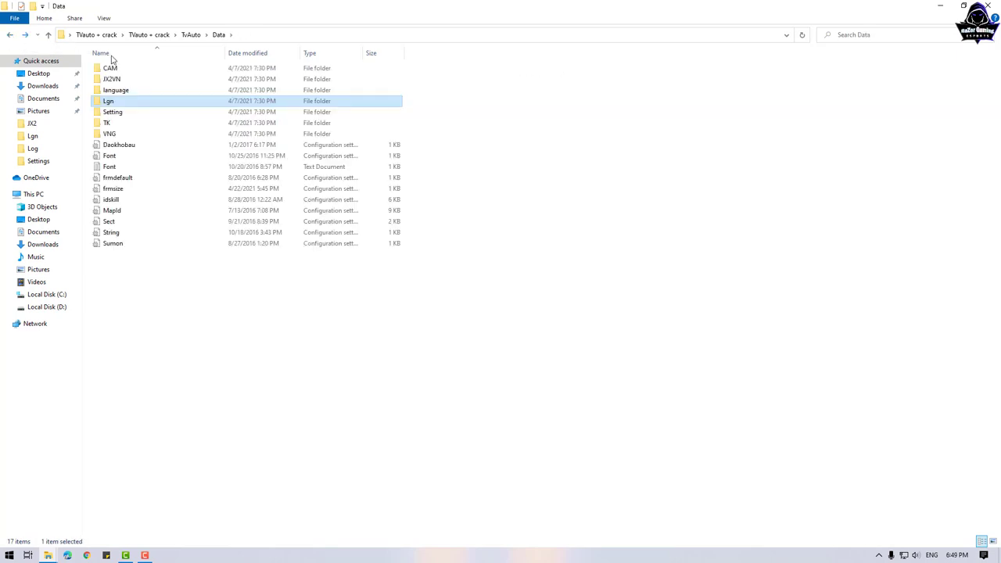
{"action": "double_click", "coordinate": [115, 104]}
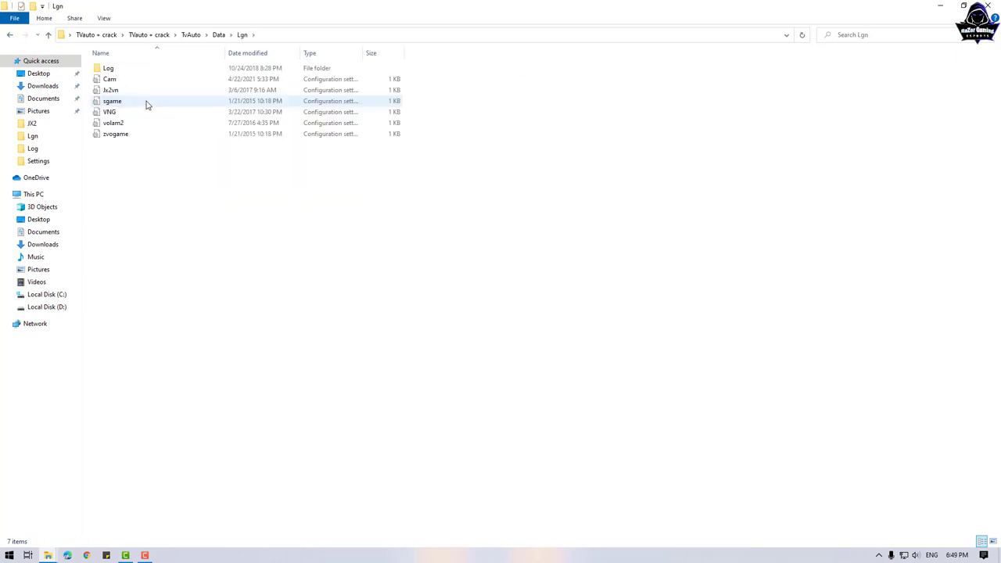
- Open the Cam file in Notepad and select its Region0=SO2Game line
{"action": "double_click", "coordinate": [110, 79]}
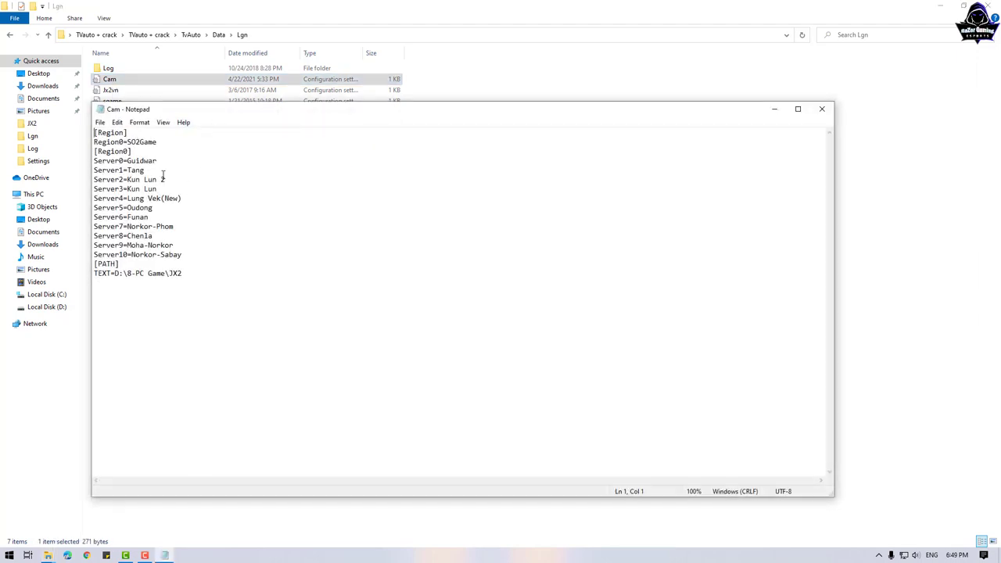
{"action": "left_click_drag", "start_coordinate": [185, 114], "coordinate": [333, 117]}
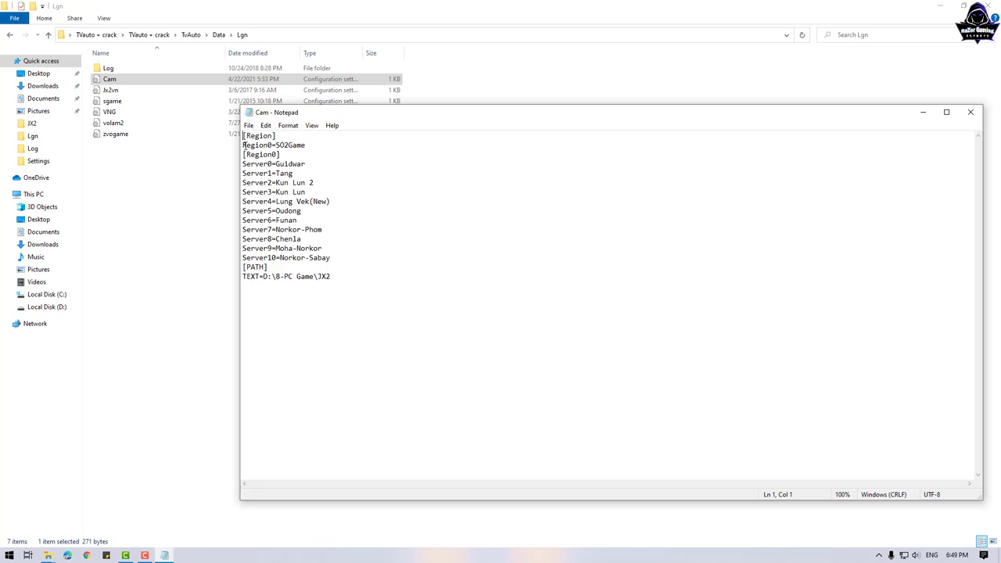
{"action": "left_click_drag", "start_coordinate": [242, 145], "coordinate": [320, 146]}
{"action": "left_click", "coordinate": [328, 148]}
{"action": "left_click_drag", "start_coordinate": [243, 145], "coordinate": [333, 146]}
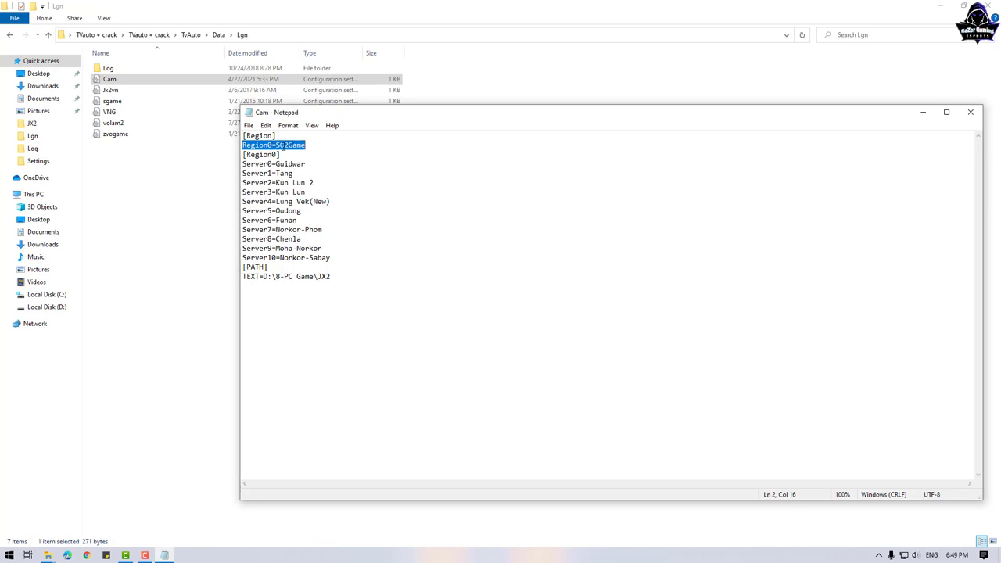
- Minimise Explorer, close TV Properties, and review Cam's lines from Server0=Guidwar to Server10
{"action": "left_click", "coordinate": [938, 7]}
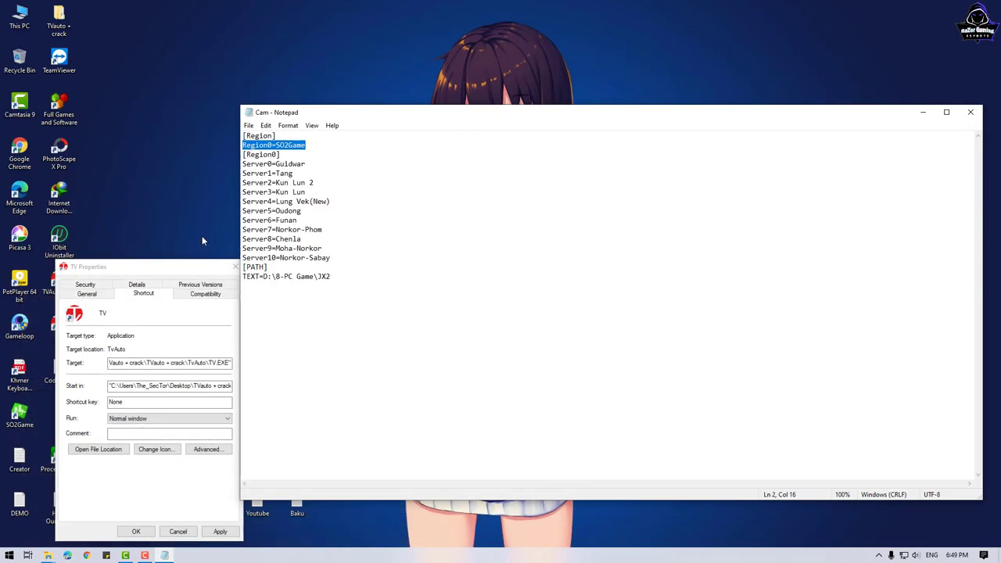
{"action": "left_click", "coordinate": [235, 267]}
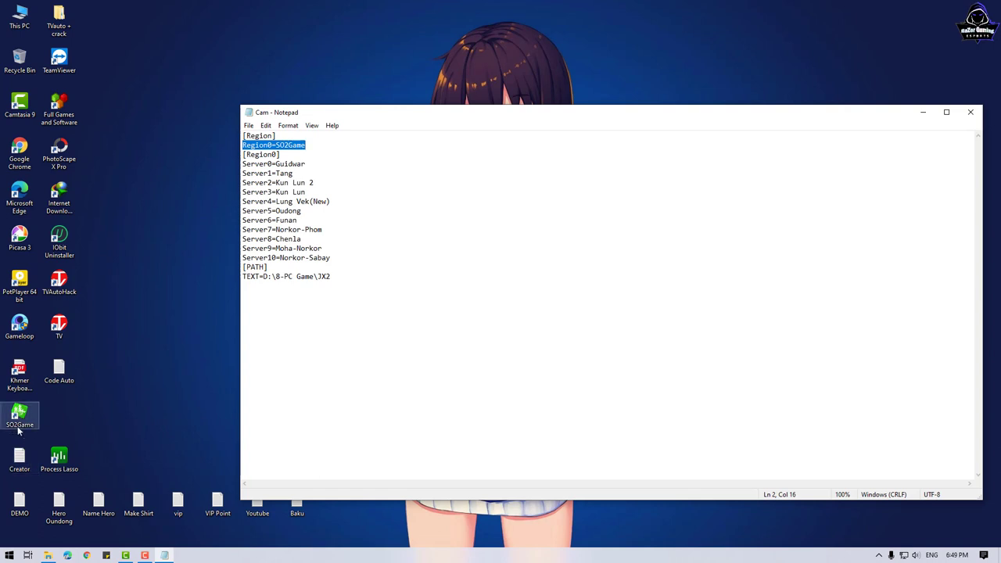
{"action": "left_click", "coordinate": [276, 146]}
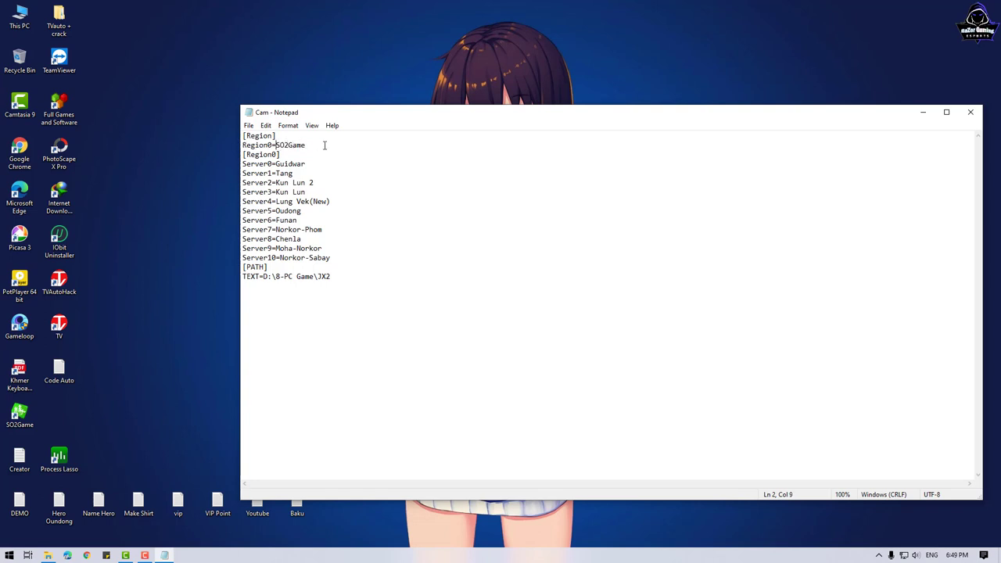
{"action": "left_click", "coordinate": [319, 160]}
{"action": "left_click", "coordinate": [275, 258]}
- Relaunch TVAuto and narrow the Cam Notepad window at the upper left beside it
{"action": "double_click", "coordinate": [58, 324]}
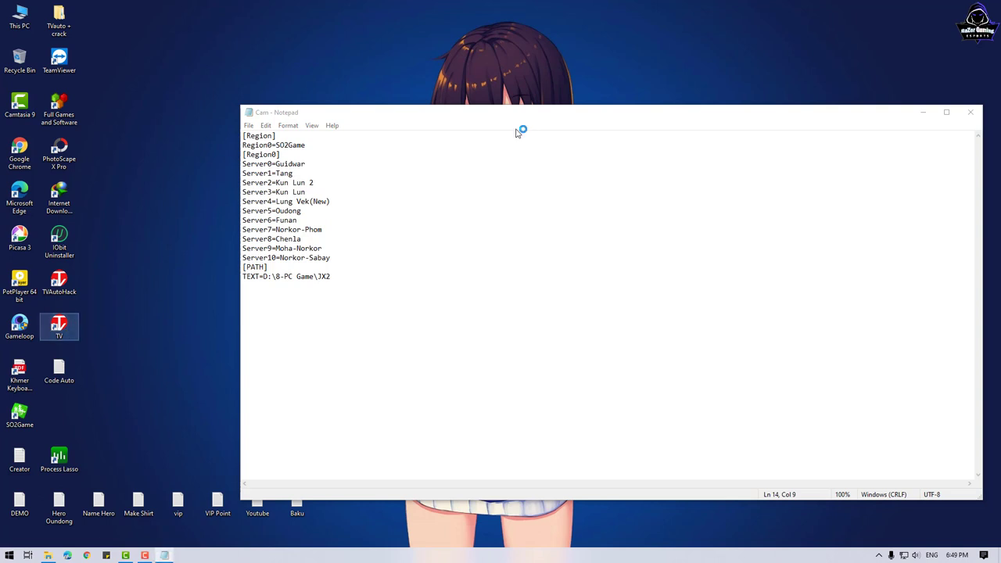
{"action": "left_click_drag", "start_coordinate": [555, 117], "coordinate": [390, 45]}
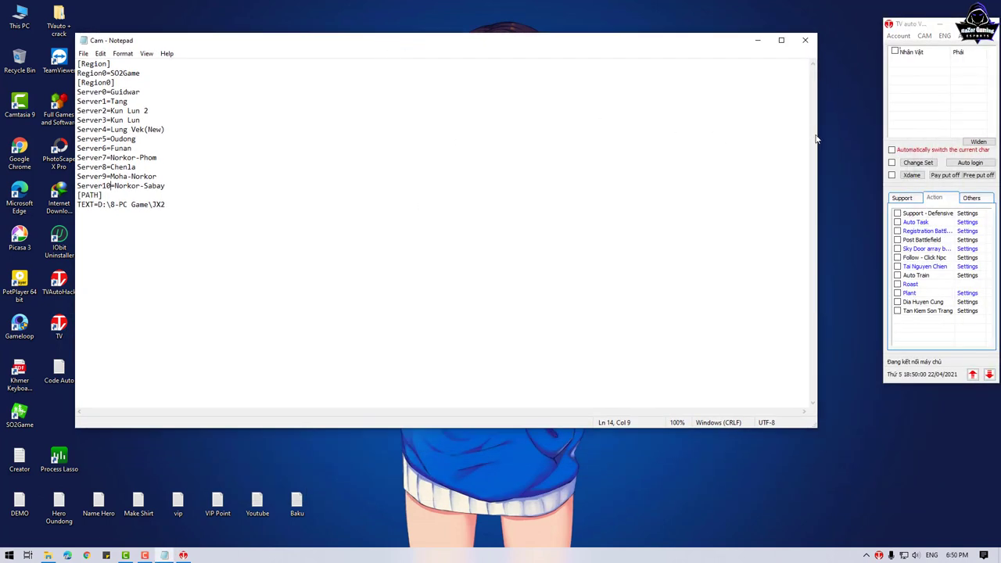
{"action": "left_click_drag", "start_coordinate": [818, 135], "coordinate": [398, 135]}
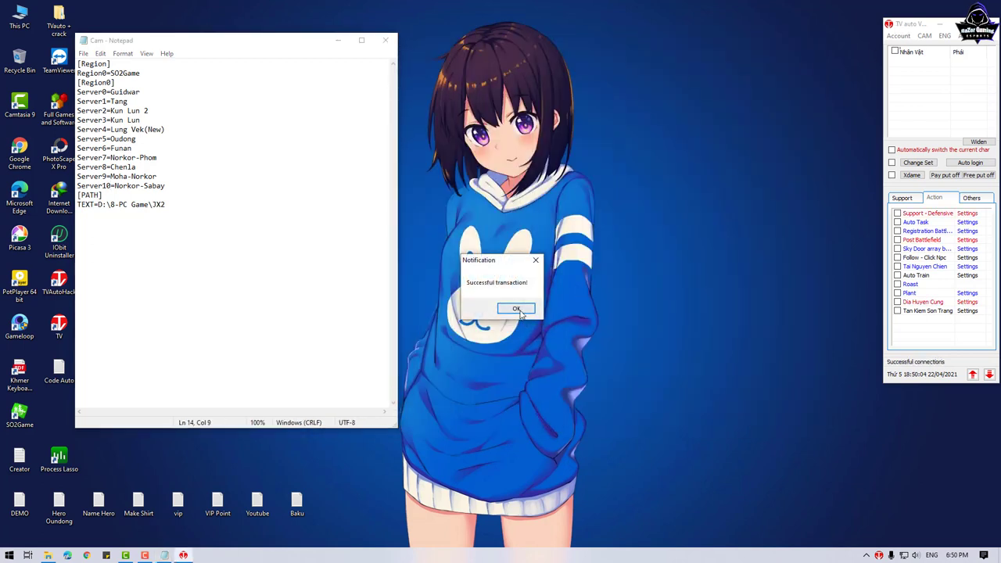
- Open auto-login and compare its server list with Cam, keeping SO2Game area and server Tang
{"action": "left_click", "coordinate": [970, 162]}
{"action": "left_click", "coordinate": [842, 130]}
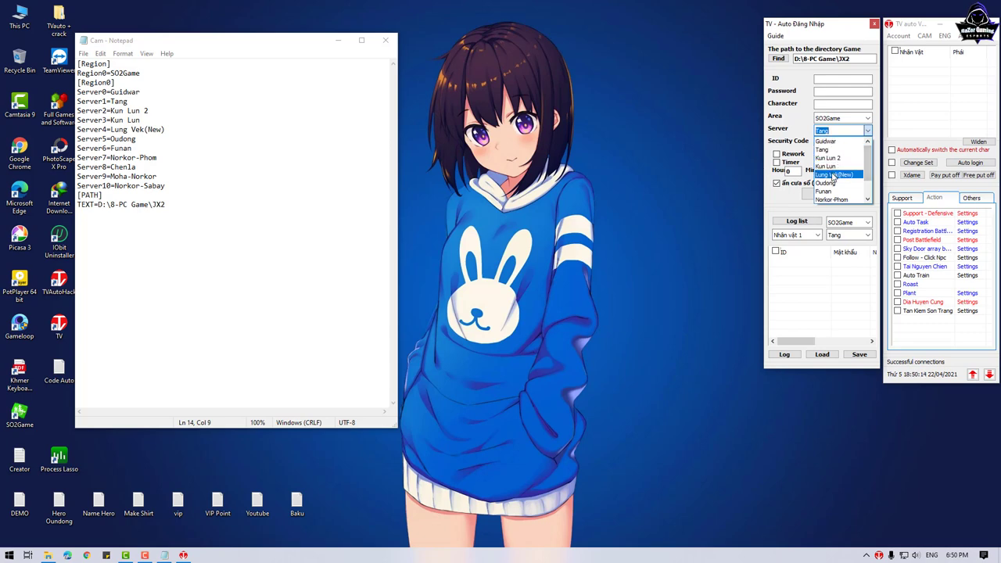
{"action": "scroll", "coordinate": [830, 199], "scroll_direction": "down", "scroll_amount": 3}
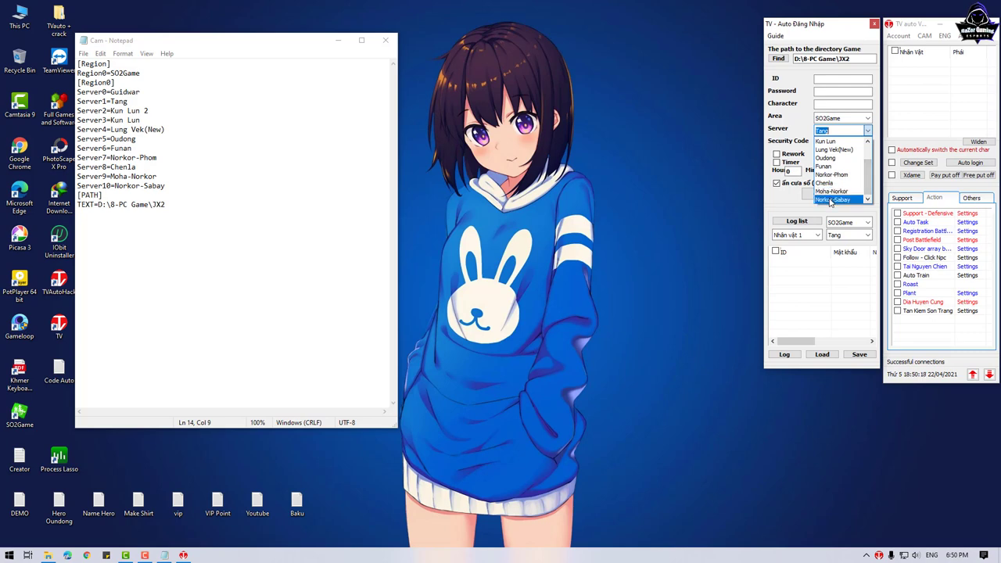
{"action": "left_click", "coordinate": [177, 187]}
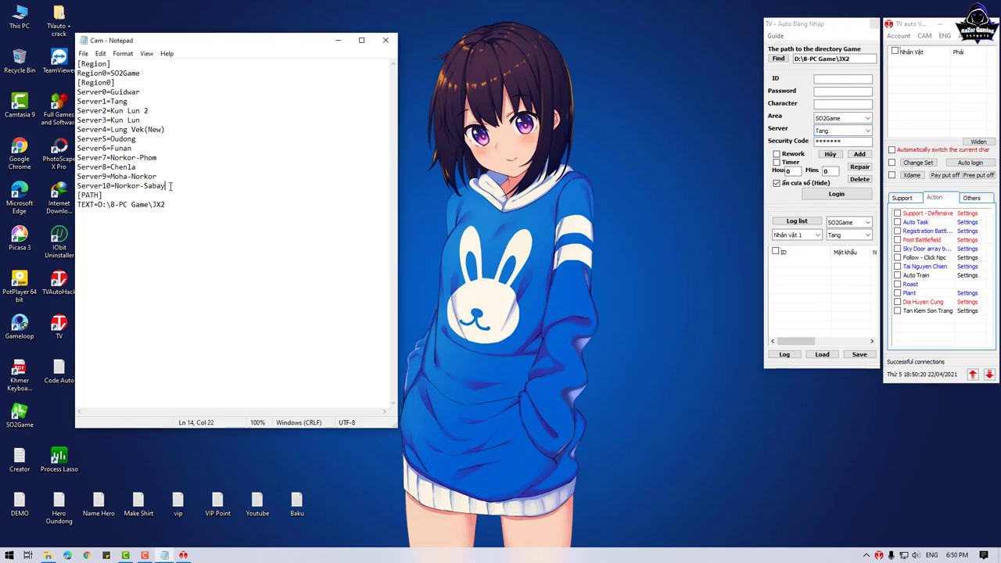
- Duplicate the Server10=Norkor-Sabay line in Cam onto a new line below it
{"action": "key", "text": "shift+Home"}
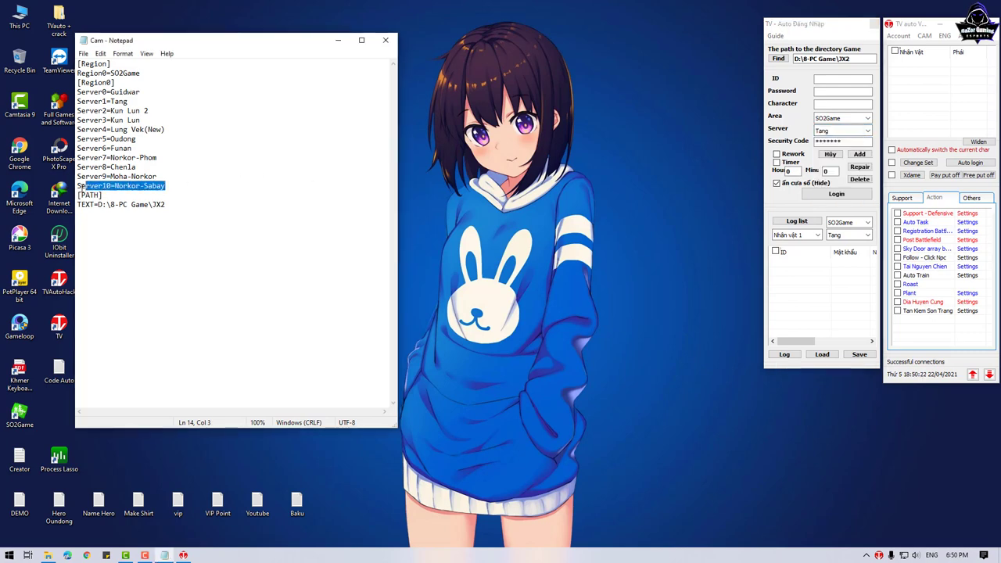
{"action": "key", "text": "ctrl+c"}
{"action": "key", "text": "End"}
{"action": "key", "text": "Return"}
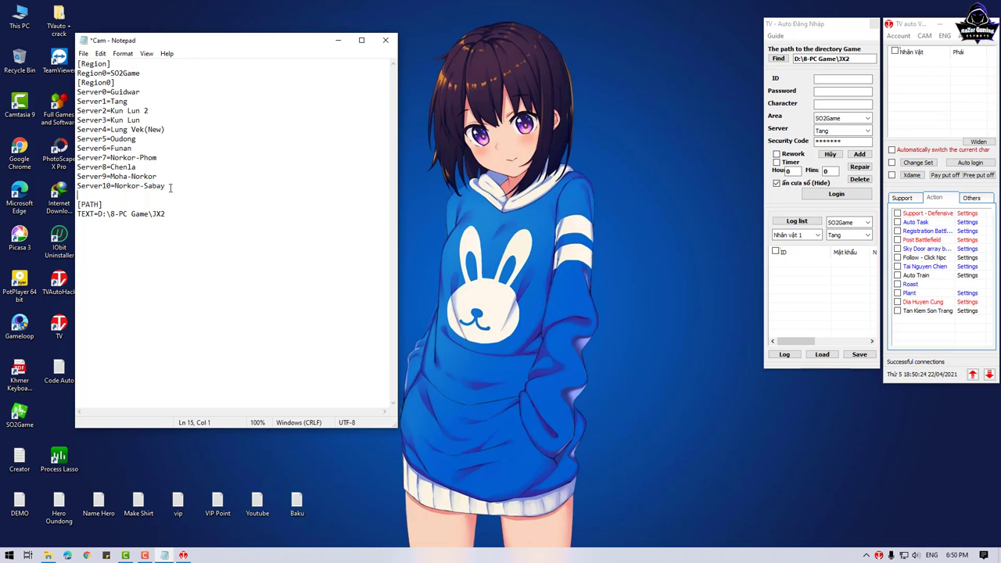
{"action": "key", "text": "ctrl+v"}
- Close both TVAuto windows, launch SO2Game, and move Notepad to the right edge
{"action": "left_click", "coordinate": [874, 23]}
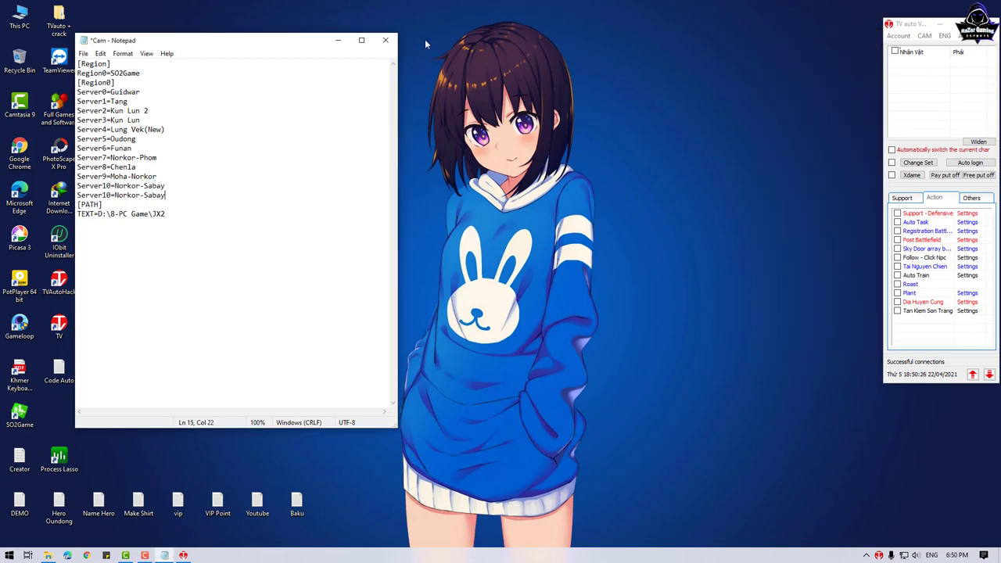
{"action": "left_click_drag", "start_coordinate": [279, 40], "coordinate": [498, 22]}
{"action": "left_click", "coordinate": [993, 22]}
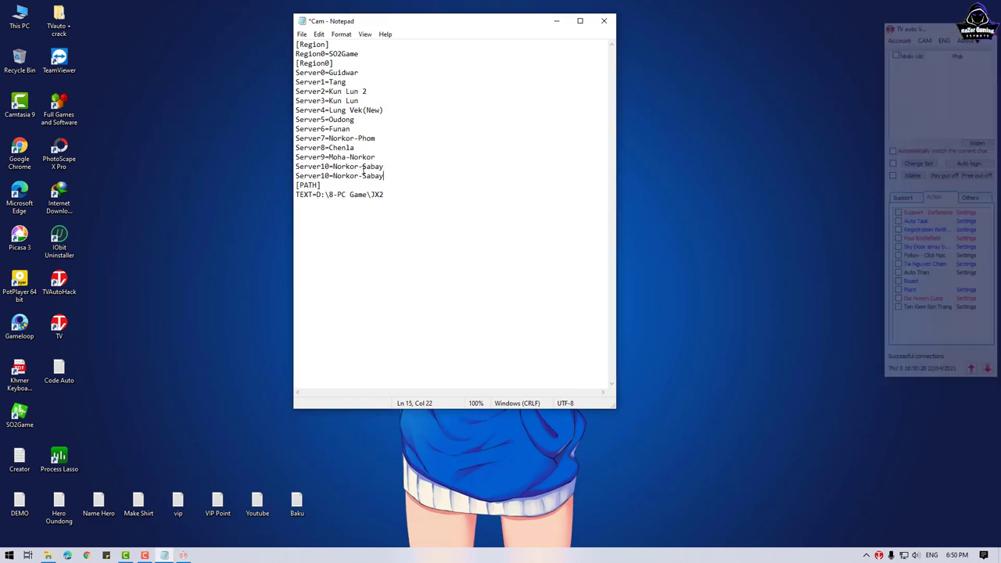
{"action": "double_click", "coordinate": [20, 414]}
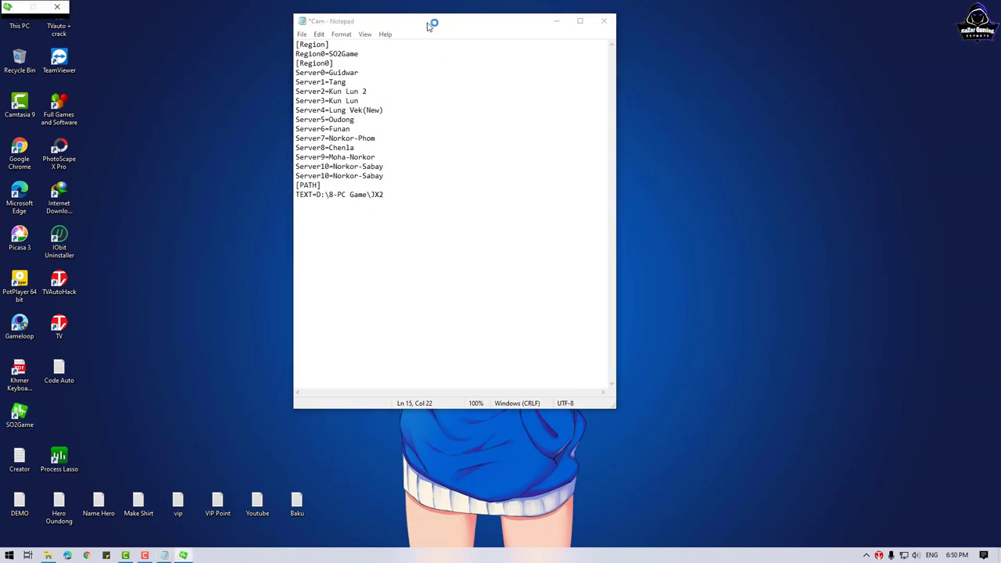
{"action": "left_click_drag", "start_coordinate": [431, 23], "coordinate": [802, 24]}
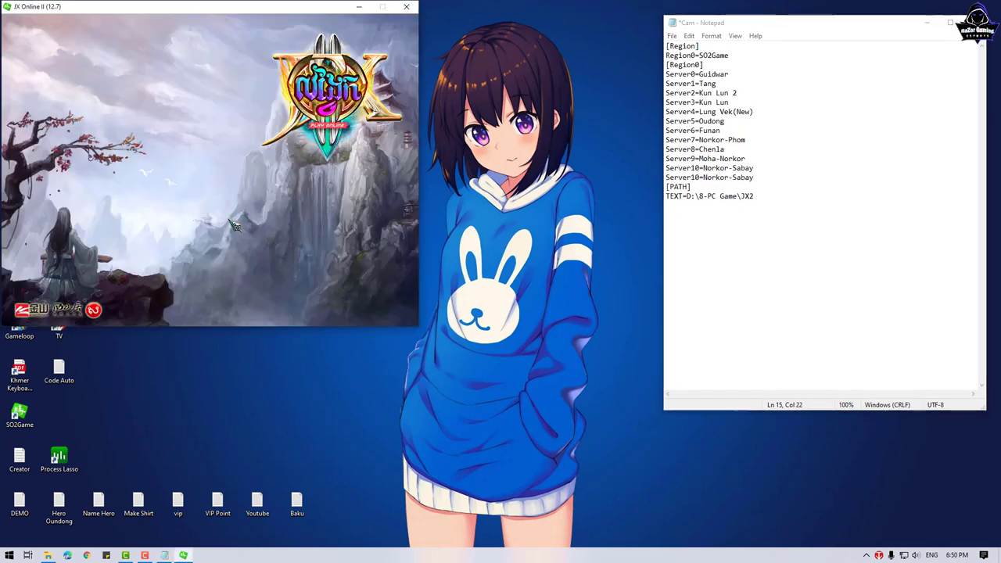
- Check the game's server list and change line 15 to Server11=Imperial
{"action": "left_click", "coordinate": [222, 206]}
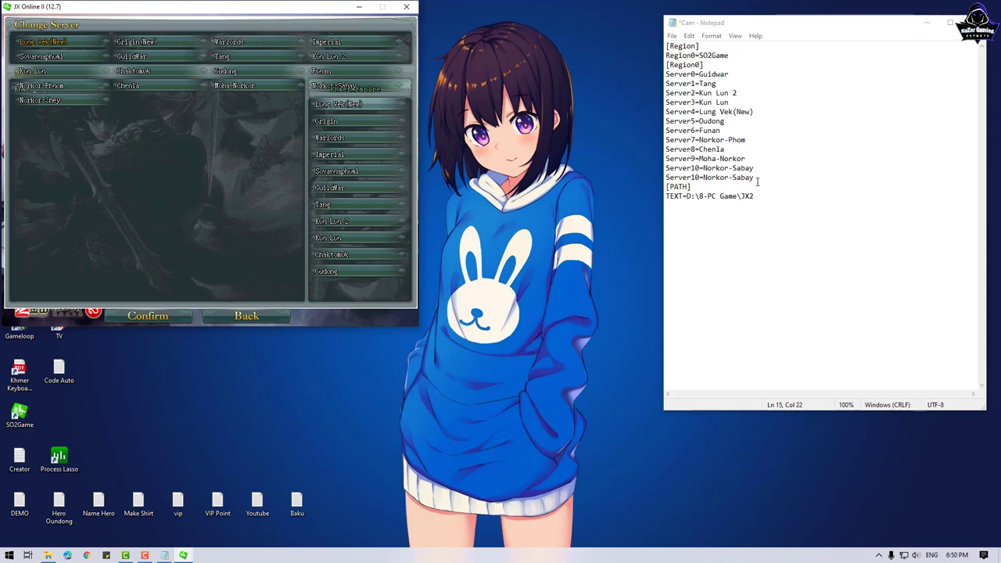
{"action": "left_click_drag", "start_coordinate": [758, 183], "coordinate": [705, 179]}
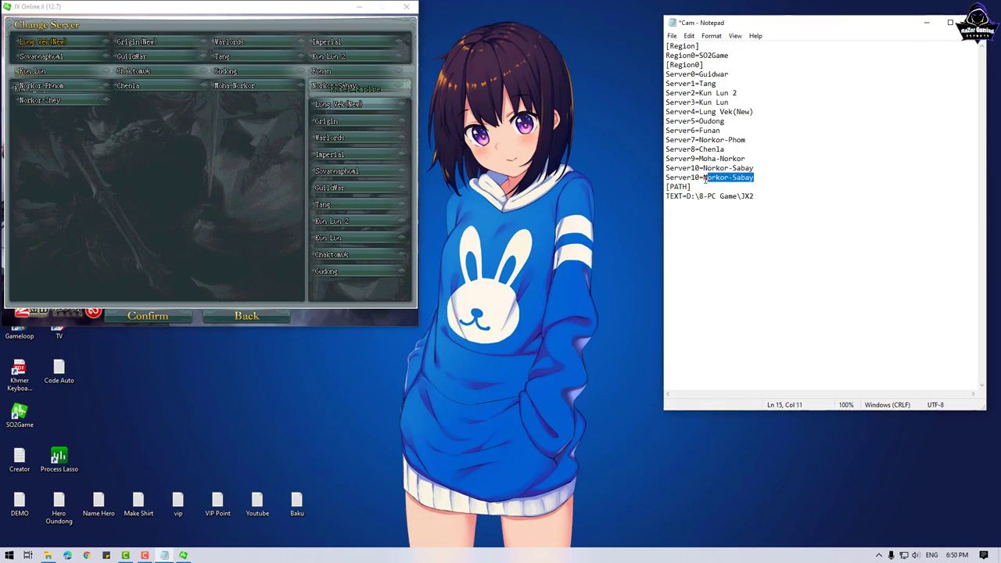
{"action": "type", "text": "Imperial"}
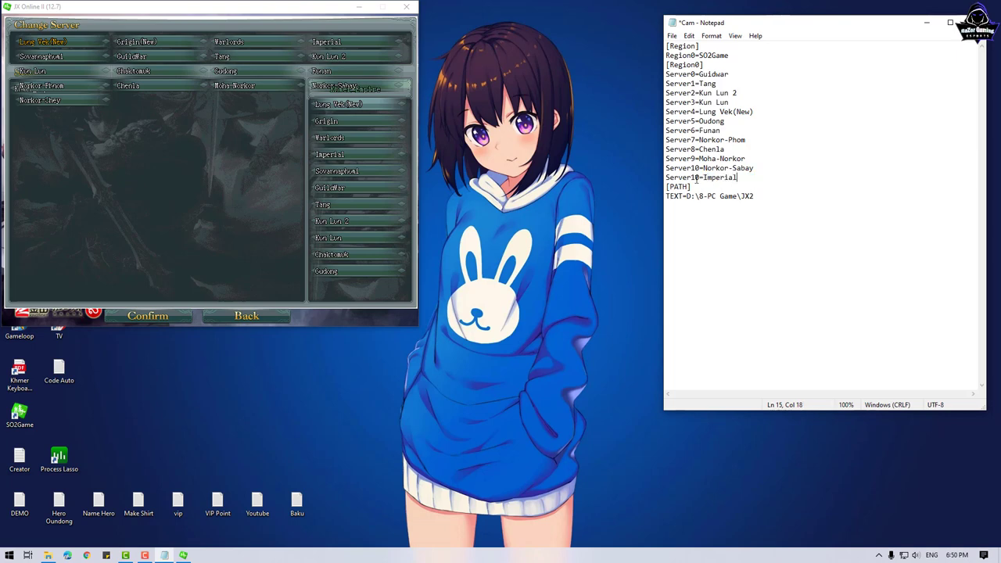
{"action": "left_click_drag", "start_coordinate": [700, 179], "coordinate": [696, 179]}
- Save the Cam file, quit JX Online II, and close Notepad
{"action": "left_click", "coordinate": [672, 36]}
{"action": "left_click", "coordinate": [692, 82]}
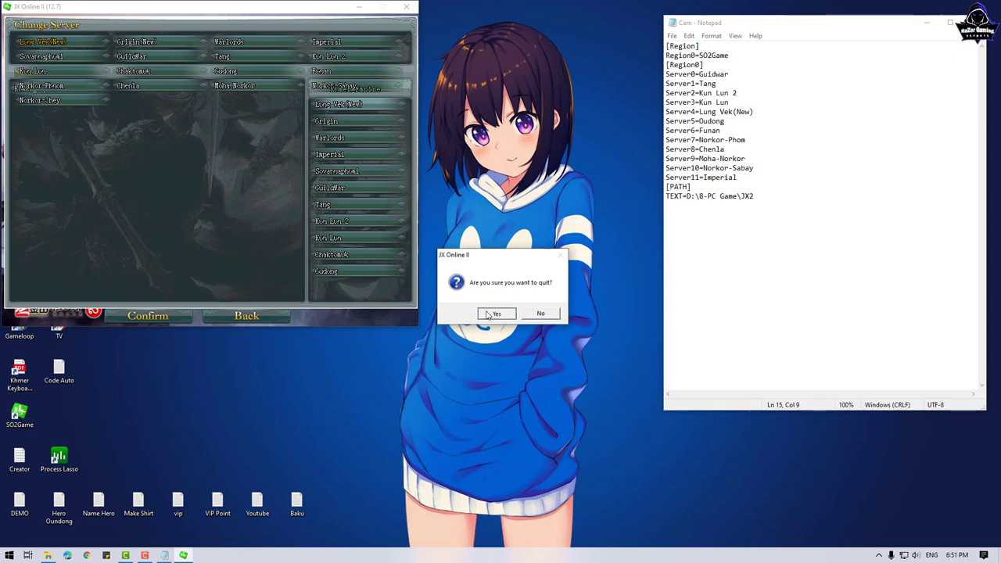
{"action": "left_click", "coordinate": [497, 313]}
{"action": "left_click", "coordinate": [974, 22]}
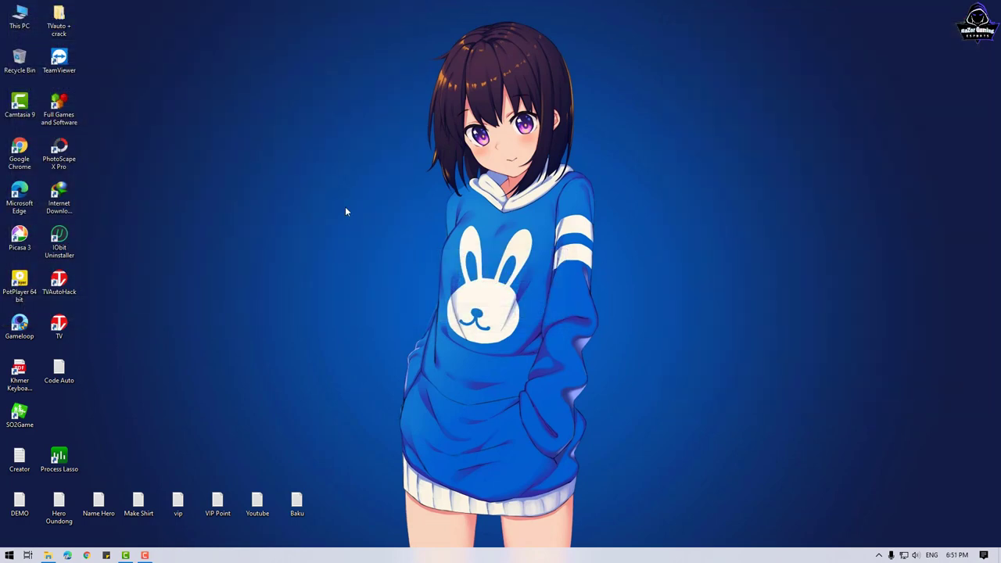
- Refresh the desktop, relaunch TVAuto and open auto-login with server Tang kept
{"action": "right_click", "coordinate": [211, 218]}
{"action": "left_click", "coordinate": [217, 222]}
{"action": "double_click", "coordinate": [59, 327]}
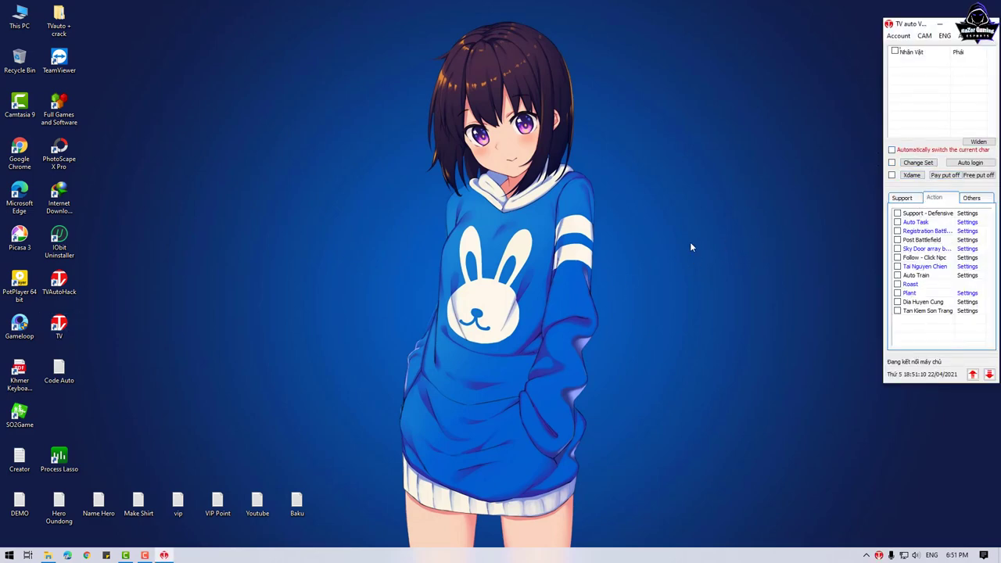
{"action": "left_click", "coordinate": [516, 309]}
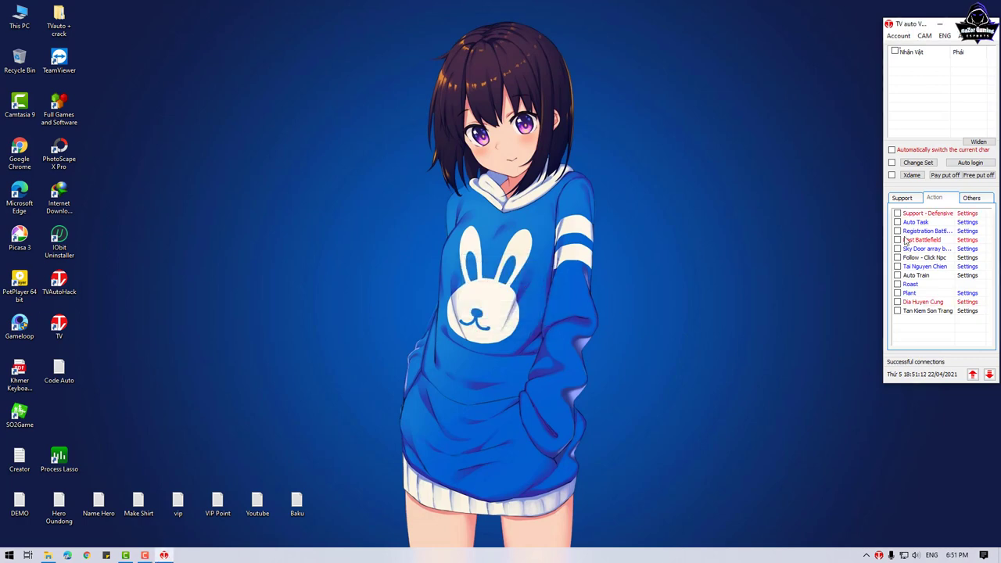
{"action": "left_click", "coordinate": [967, 164]}
{"action": "left_click", "coordinate": [868, 135]}
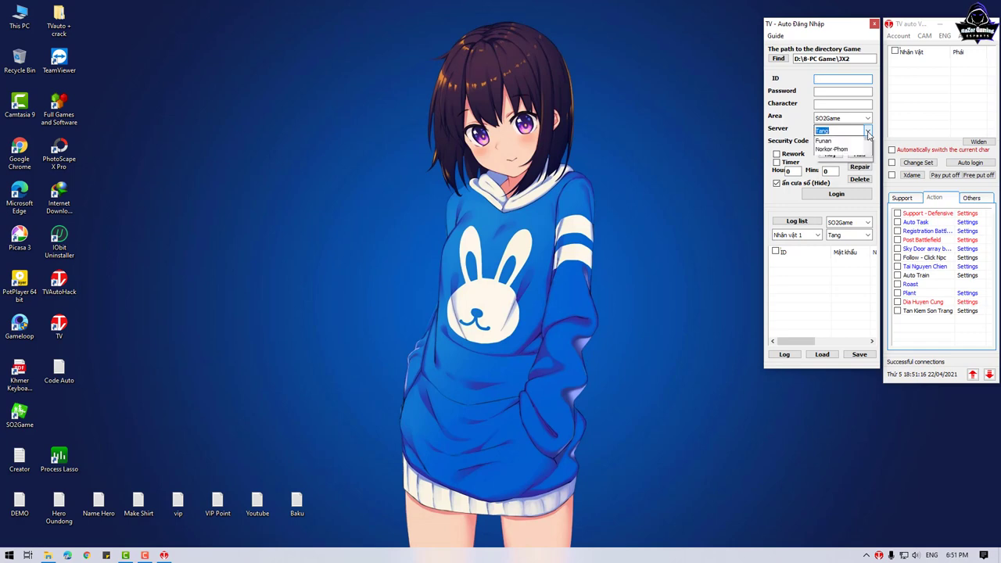
{"action": "left_click_drag", "start_coordinate": [869, 160], "coordinate": [869, 188]}
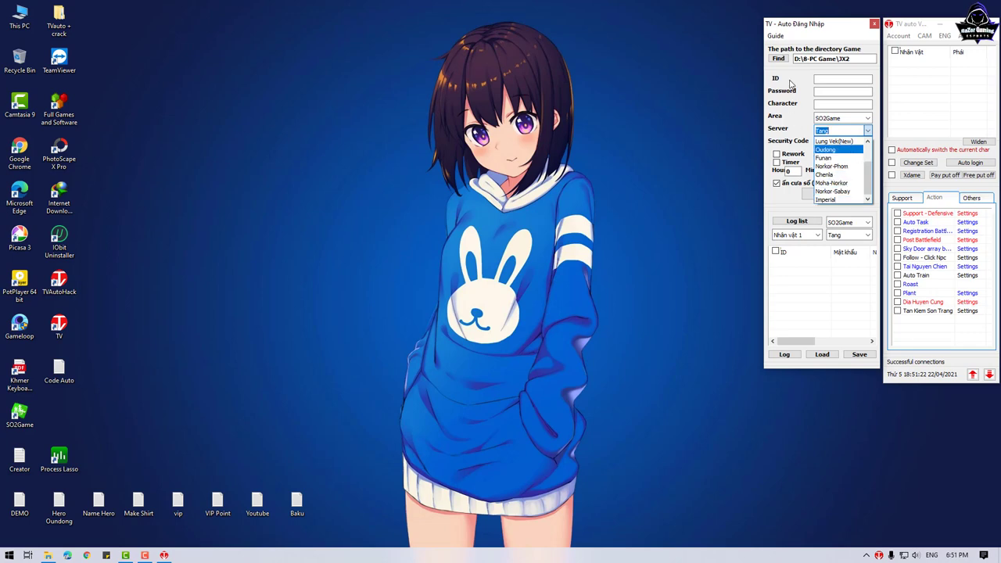
{"action": "left_click", "coordinate": [803, 134]}
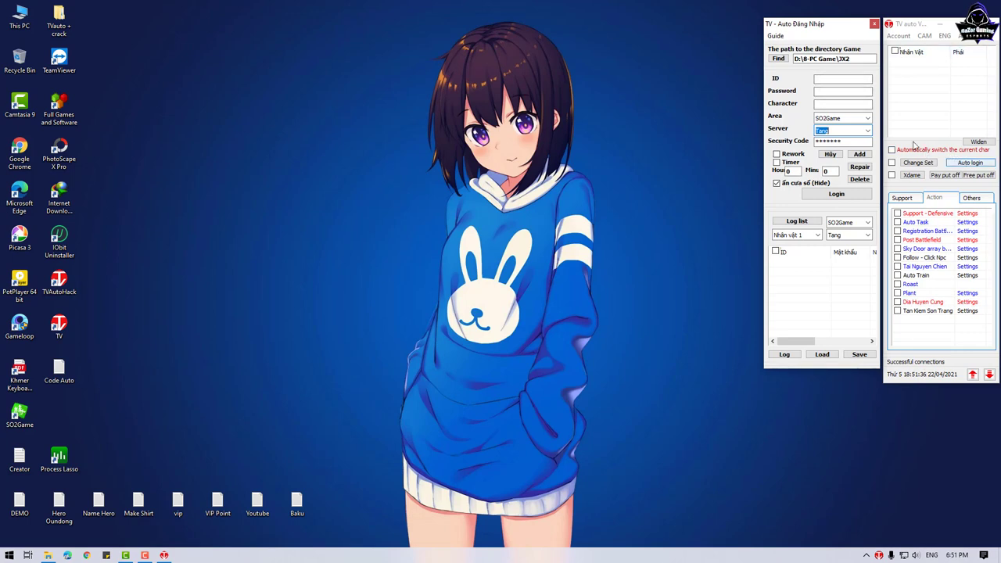
- Enter the first account's ID and password, then start the SO2Game client
{"action": "left_click", "coordinate": [829, 78]}
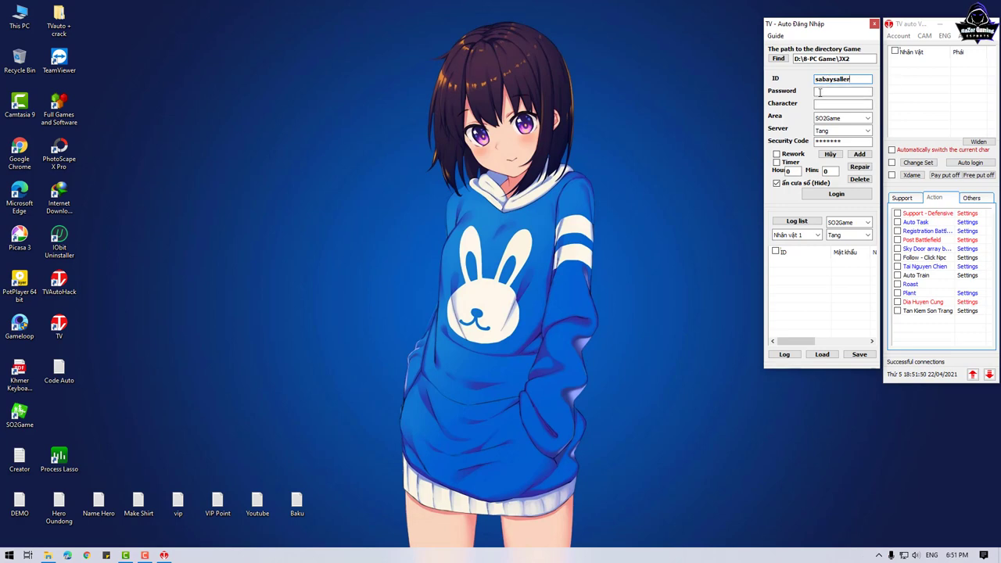
{"action": "left_click", "coordinate": [828, 91]}
{"action": "left_click", "coordinate": [817, 104]}
{"action": "double_click", "coordinate": [20, 412]}
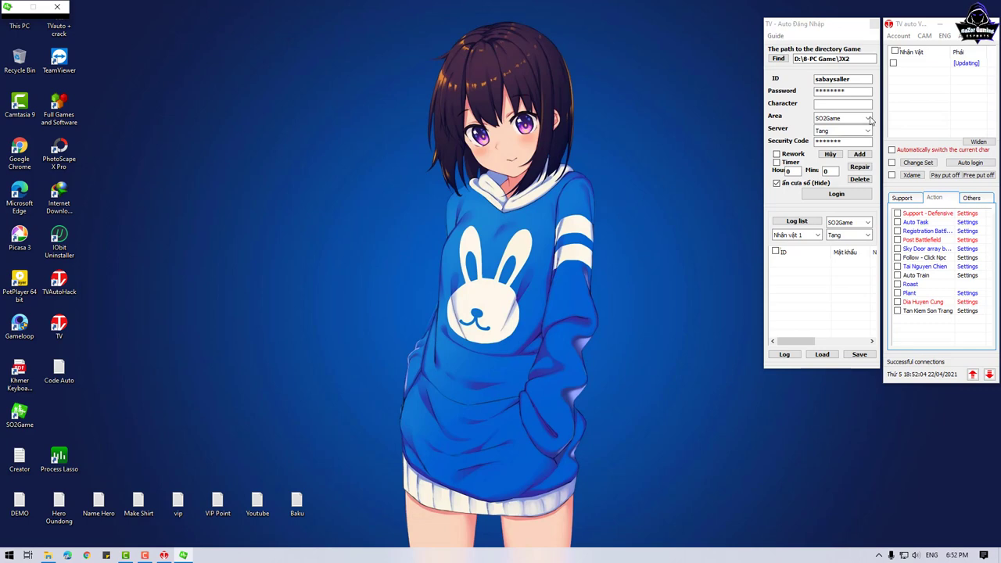
- Log the first account into JX Online II on the Oudong server, also set in TVAuto
{"action": "left_click", "coordinate": [188, 272]}
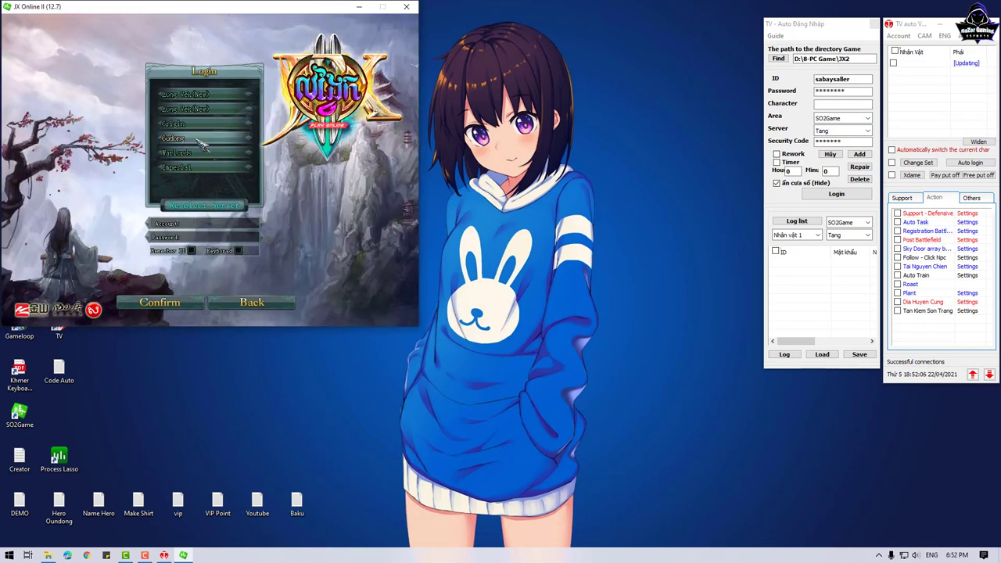
{"action": "left_click", "coordinate": [826, 131]}
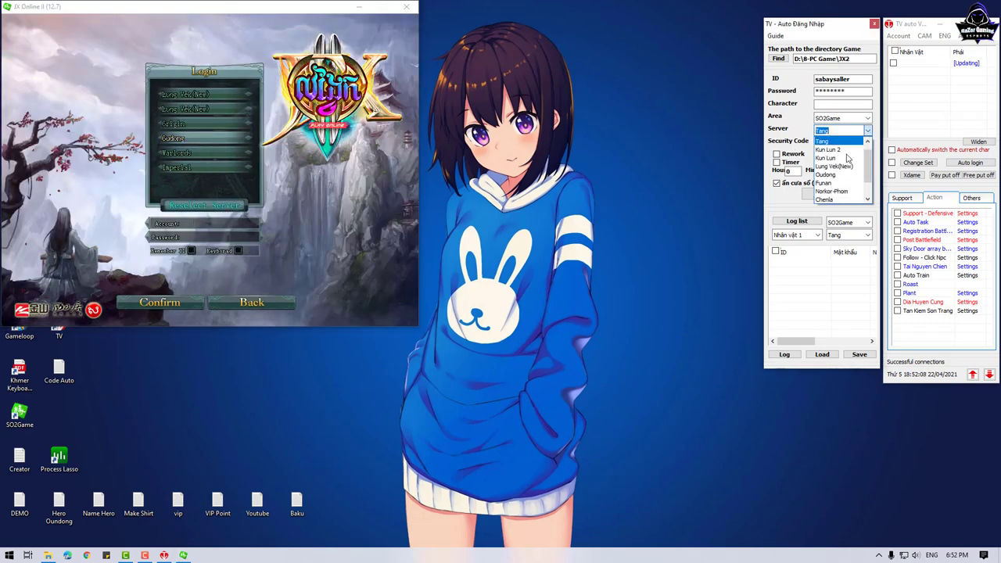
{"action": "left_click", "coordinate": [829, 175]}
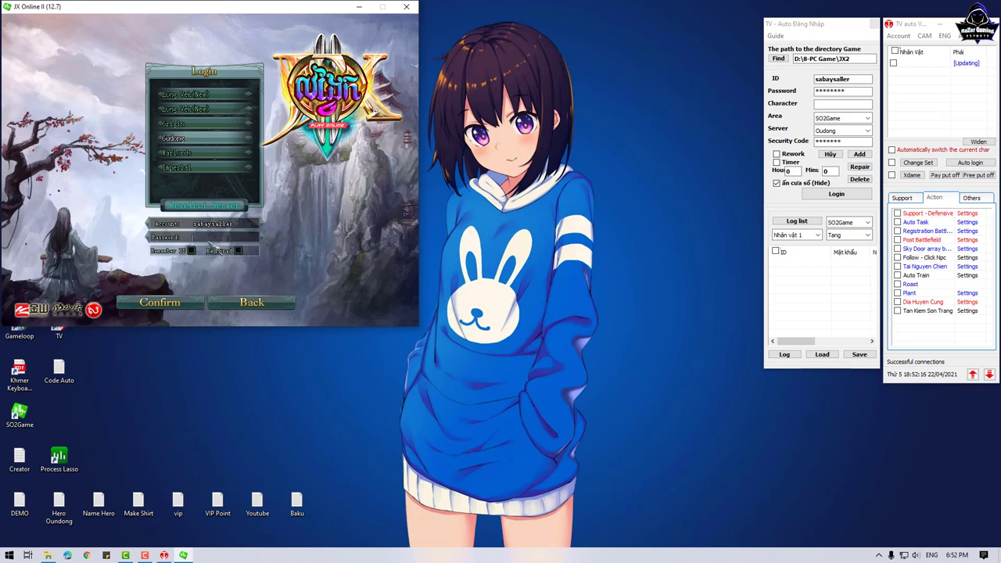
{"action": "key", "text": "Return"}
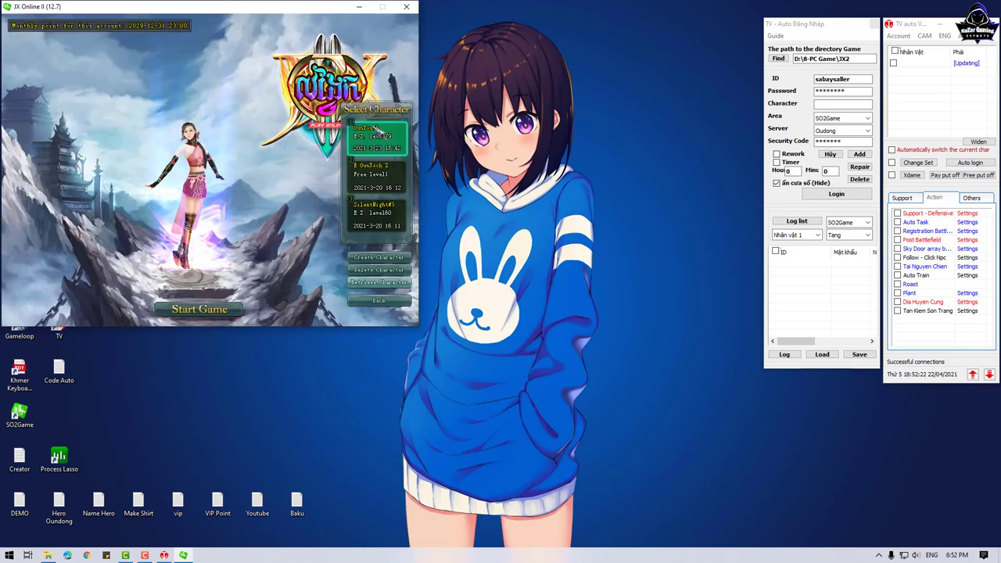
- Browse the three character slots and enter 1 in TVAuto's Character field
{"action": "left_click", "coordinate": [379, 215]}
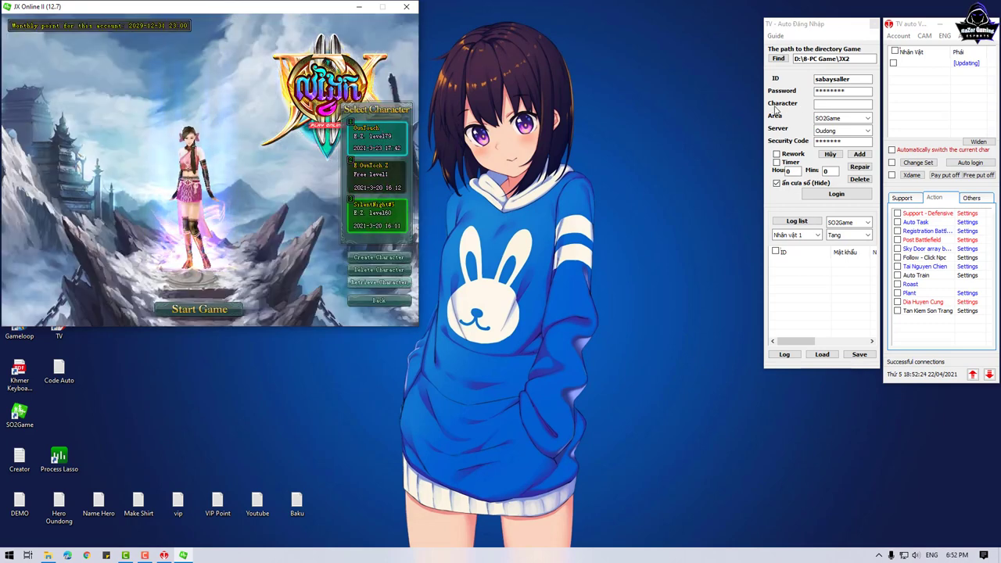
{"action": "left_click", "coordinate": [817, 104]}
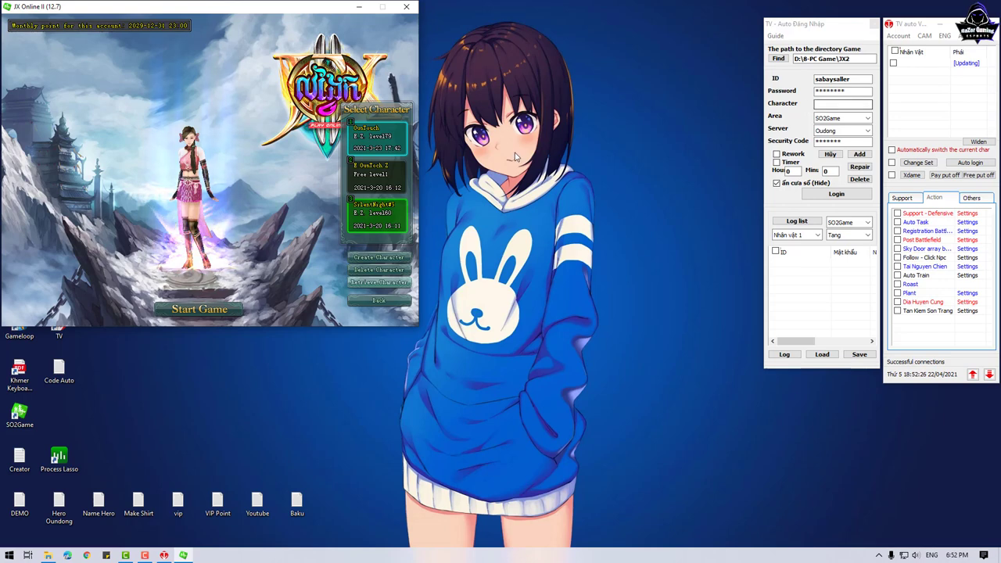
{"action": "left_click", "coordinate": [381, 168]}
{"action": "left_click", "coordinate": [379, 141]}
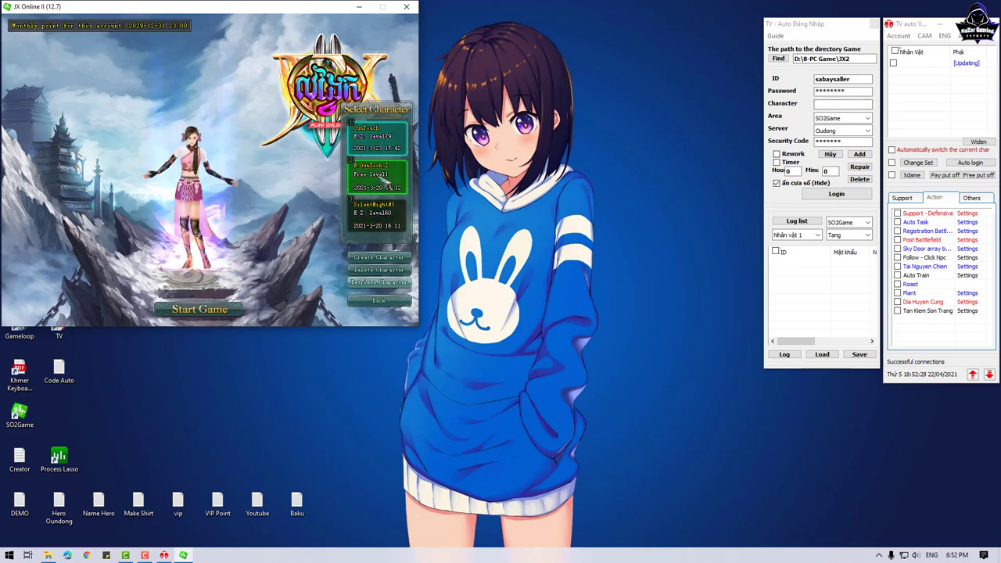
{"action": "left_click", "coordinate": [381, 171]}
{"action": "left_click", "coordinate": [381, 139]}
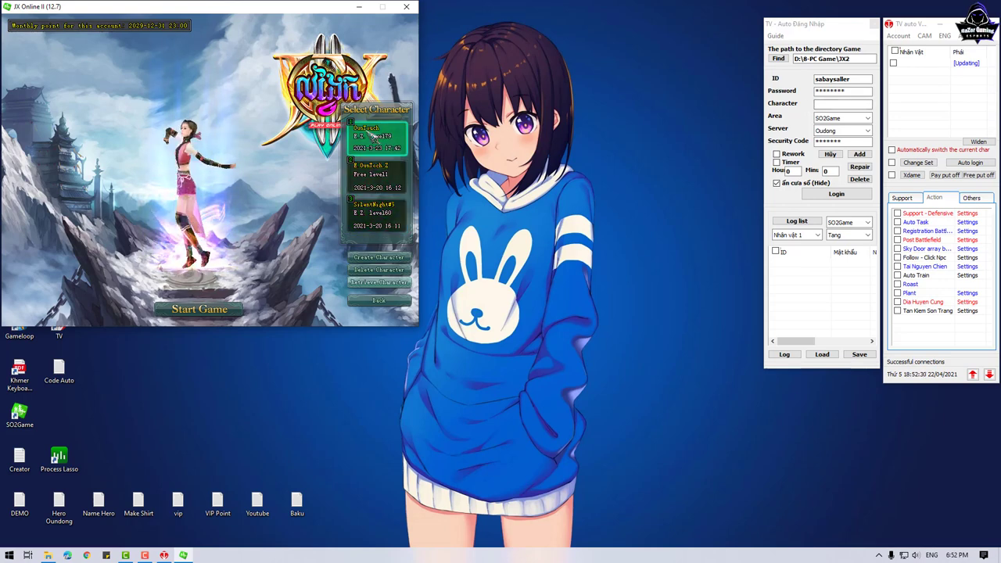
{"action": "left_click", "coordinate": [843, 105]}
{"action": "type", "text": "1"}
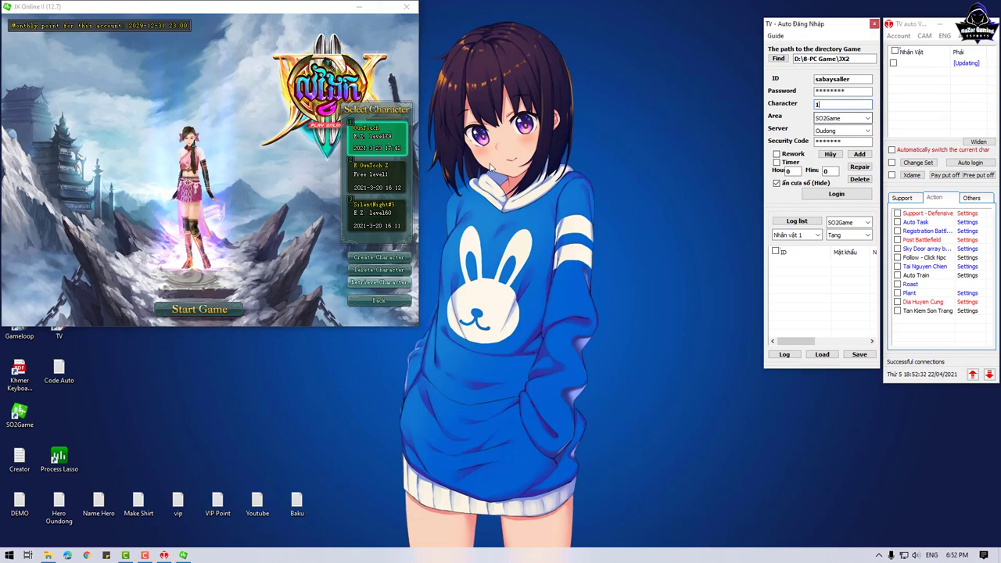
- Check the other character slots again, then ask the game to quit
{"action": "left_click", "coordinate": [379, 173]}
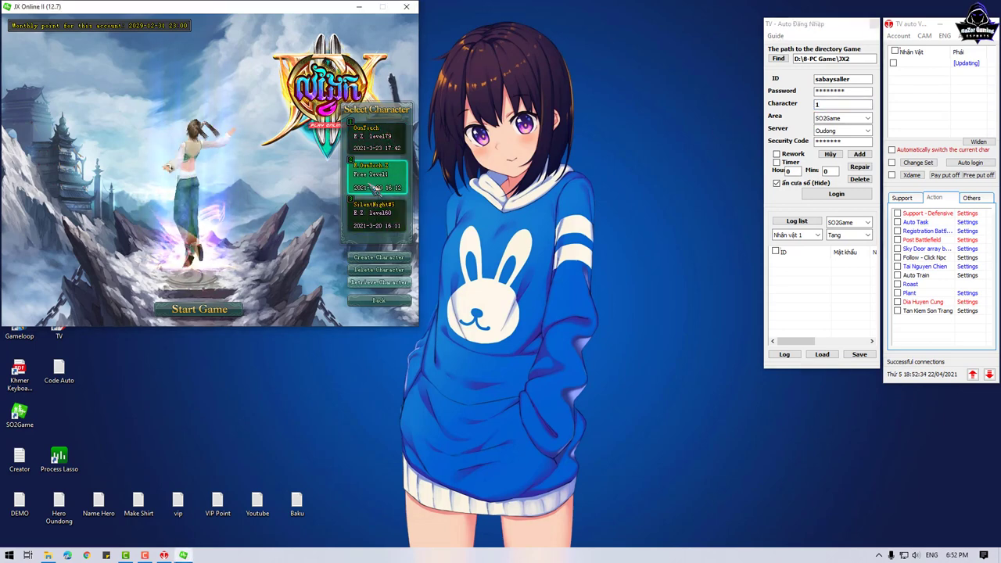
{"action": "left_click", "coordinate": [386, 217]}
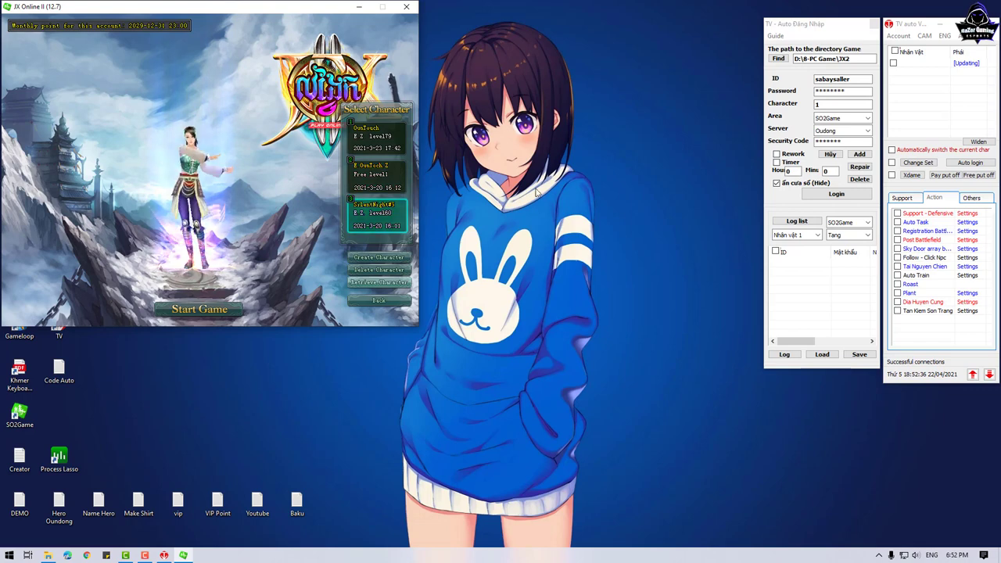
{"action": "left_click", "coordinate": [777, 135]}
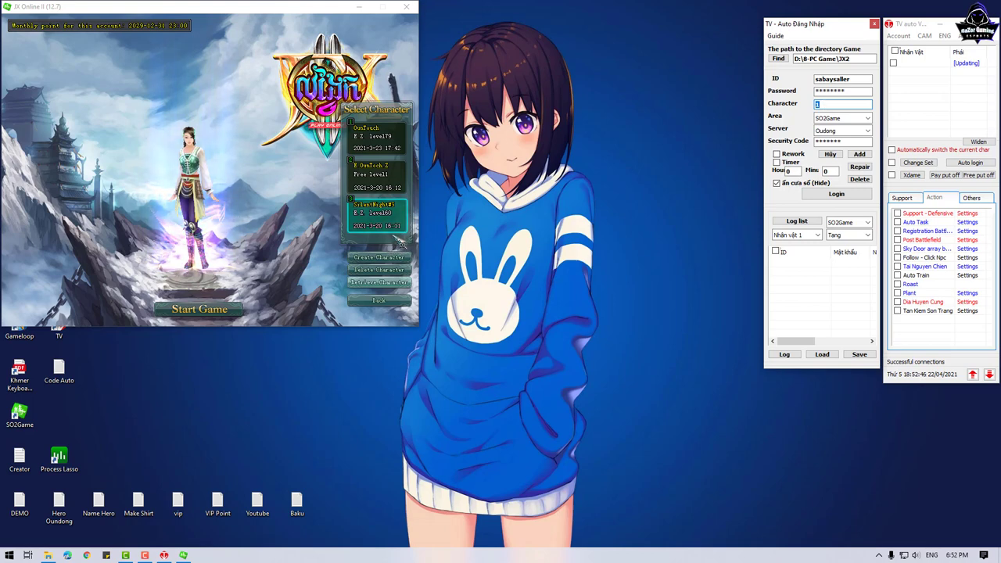
{"action": "left_click", "coordinate": [830, 105]}
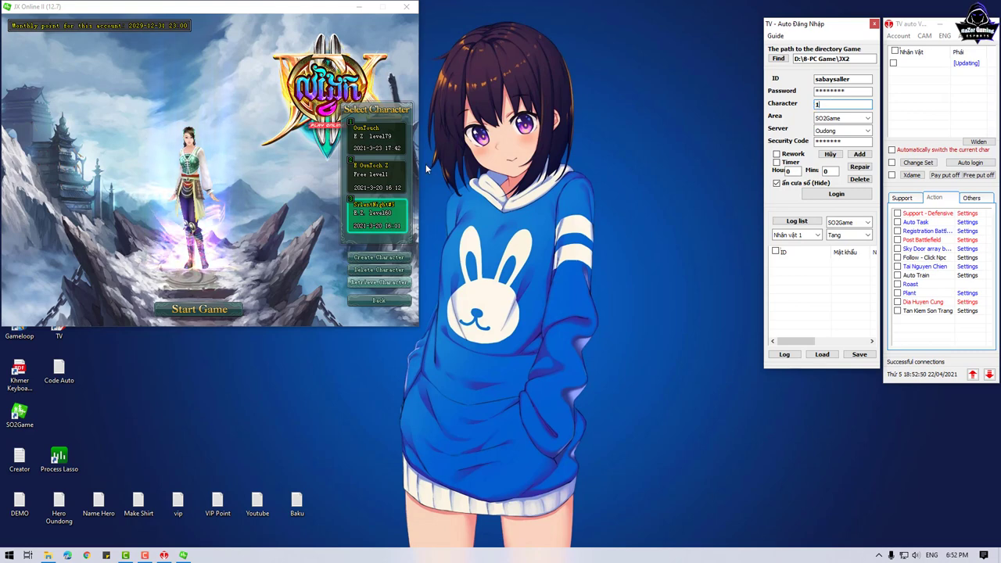
{"action": "left_click", "coordinate": [406, 7]}
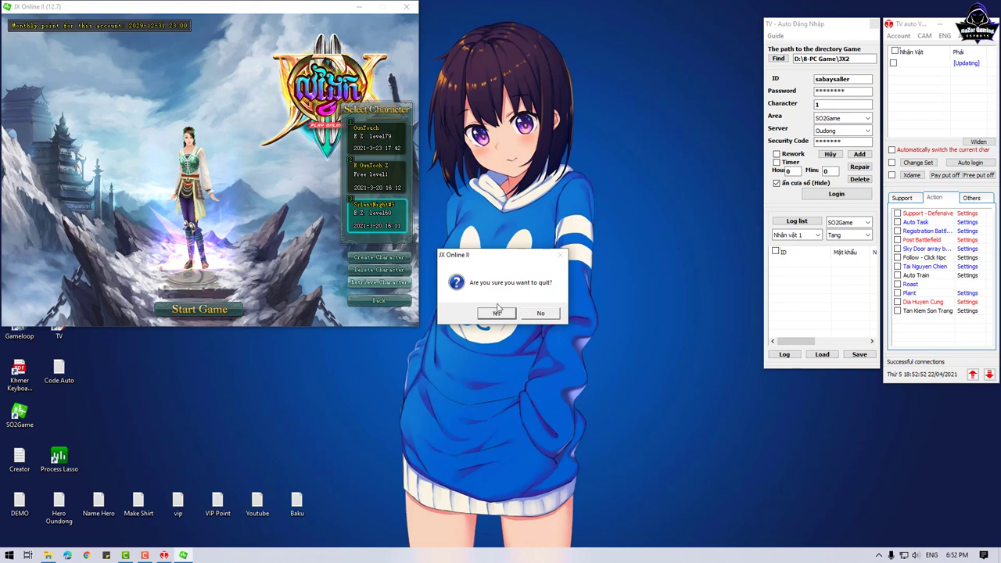
- Cancel the first quit prompt, quit the game for real, then select TVAuto's masked security code
{"action": "left_click", "coordinate": [539, 313]}
{"action": "left_click", "coordinate": [365, 143]}
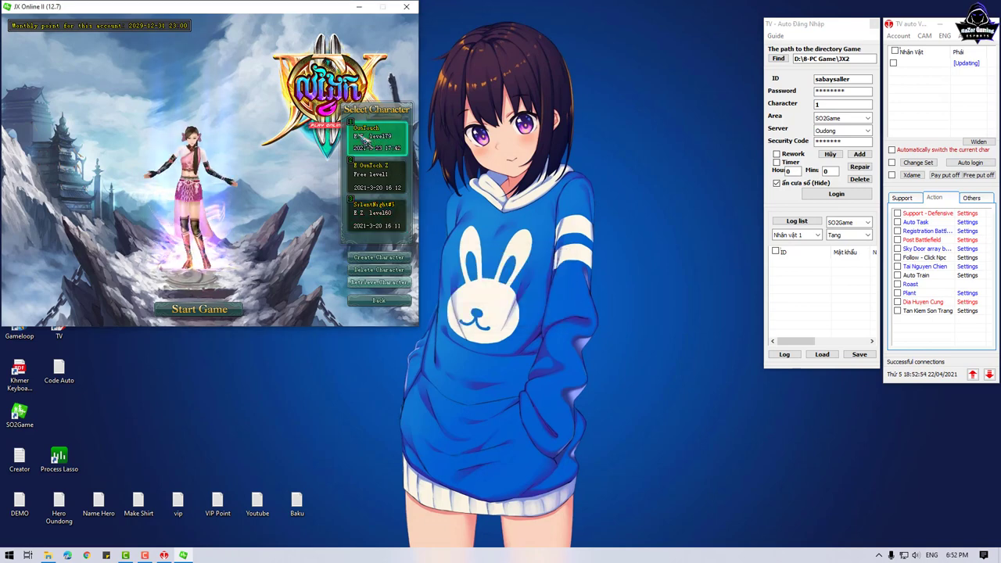
{"action": "left_click", "coordinate": [408, 6]}
{"action": "left_click", "coordinate": [504, 317]}
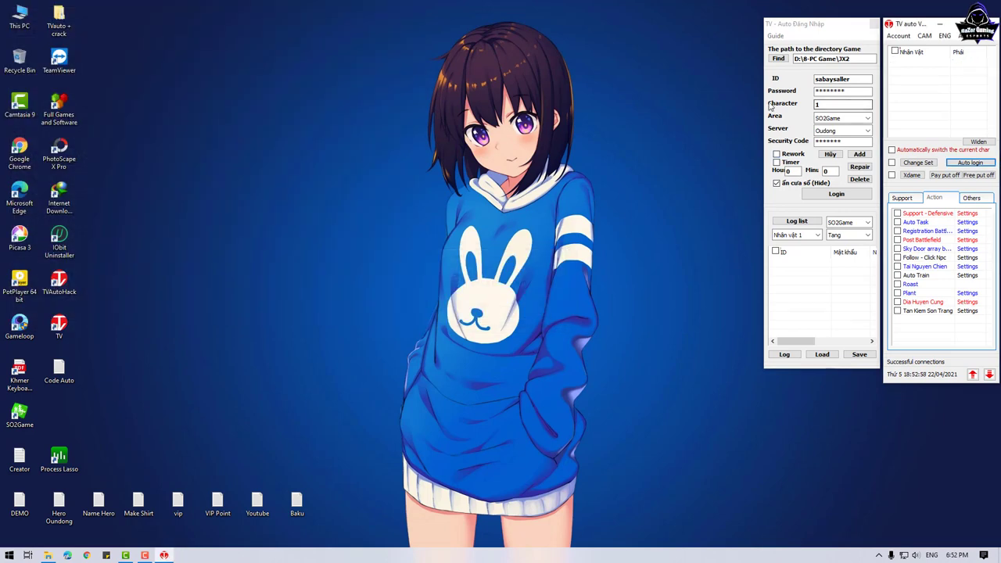
{"action": "double_click", "coordinate": [847, 140]}
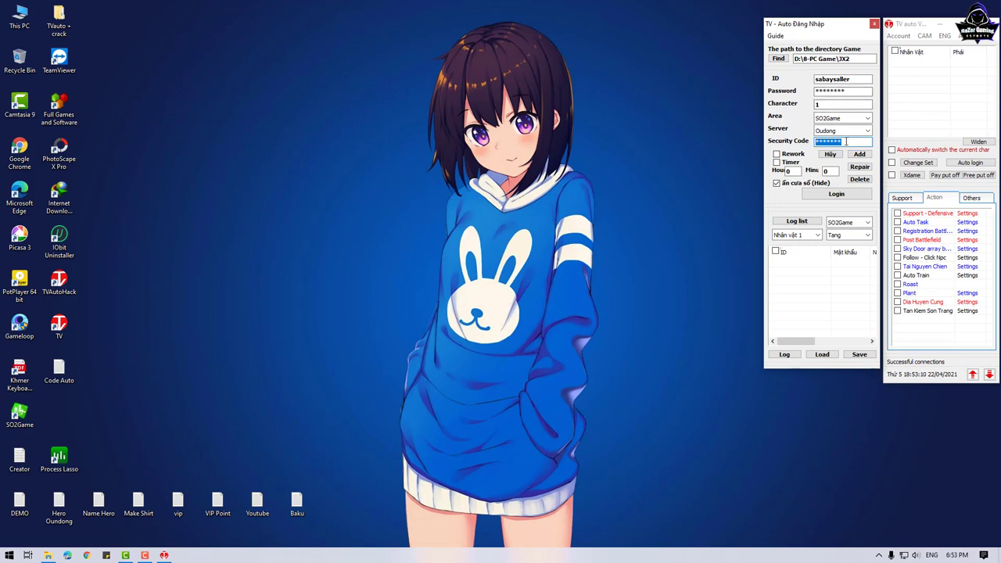
- Untick Hide, add the first account to the list, and type 'sabay' into the ID field
{"action": "left_click", "coordinate": [777, 183]}
{"action": "left_click", "coordinate": [859, 156]}
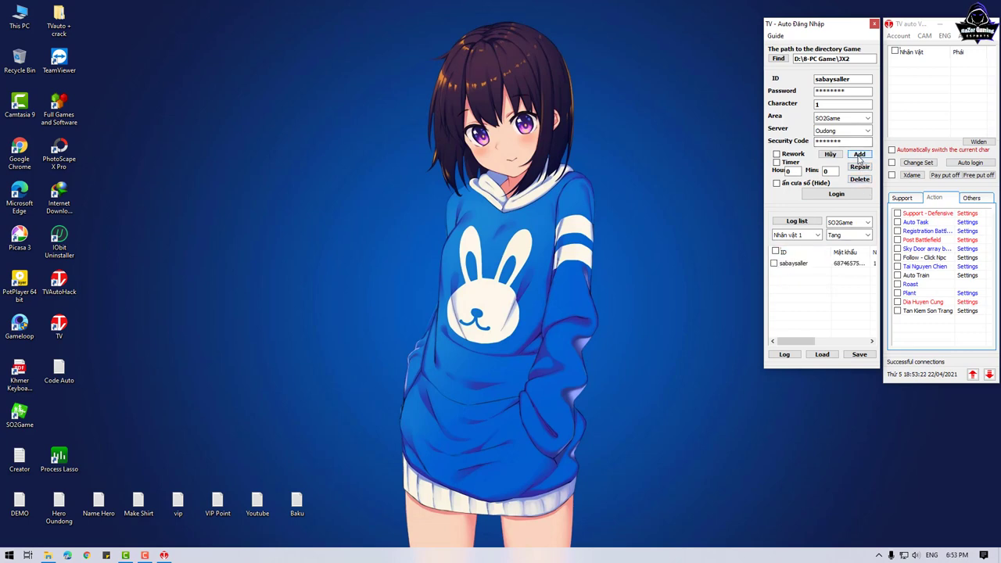
{"action": "left_click", "coordinate": [793, 264]}
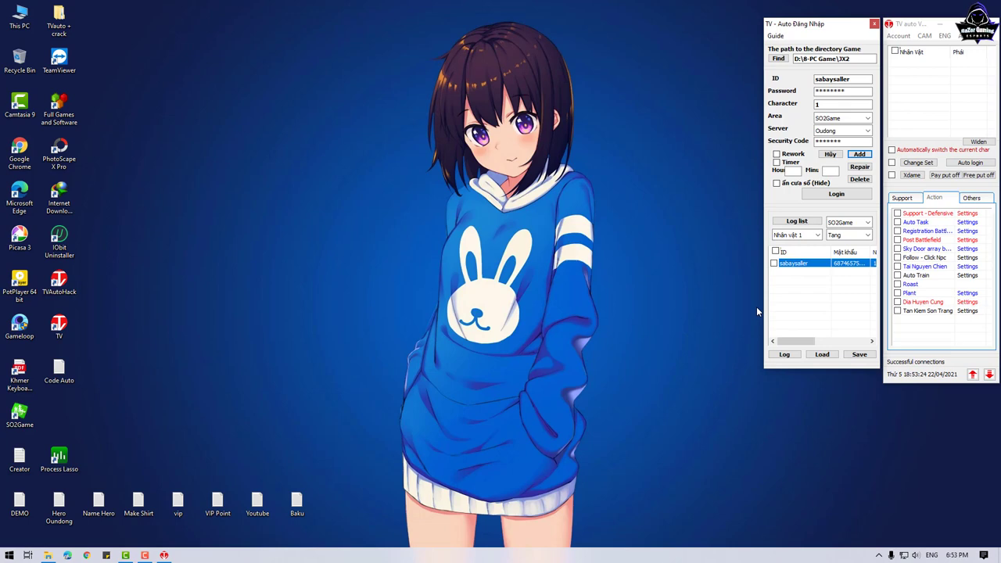
{"action": "left_click_drag", "start_coordinate": [851, 79], "coordinate": [668, 87]}
{"action": "type", "text": "sabay"}
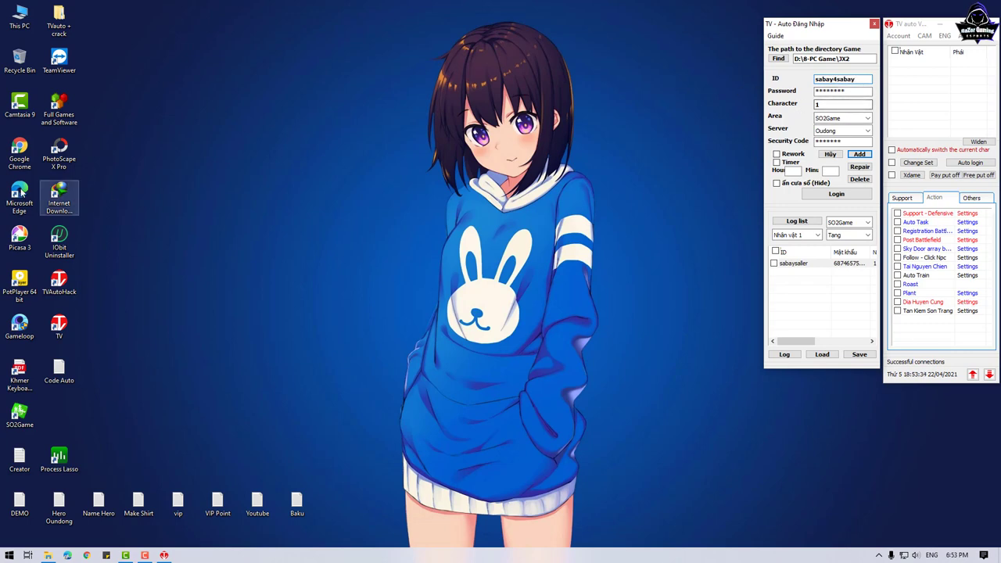
- Relaunch SO2Game, log in the second account, and set TVAuto's Character field to 2
{"action": "double_click", "coordinate": [20, 412]}
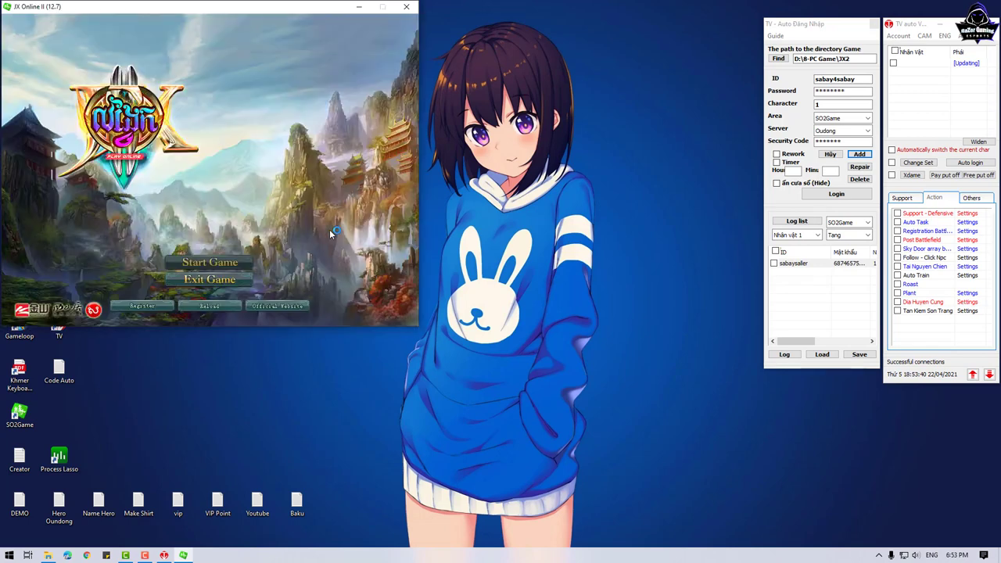
{"action": "left_click", "coordinate": [212, 269]}
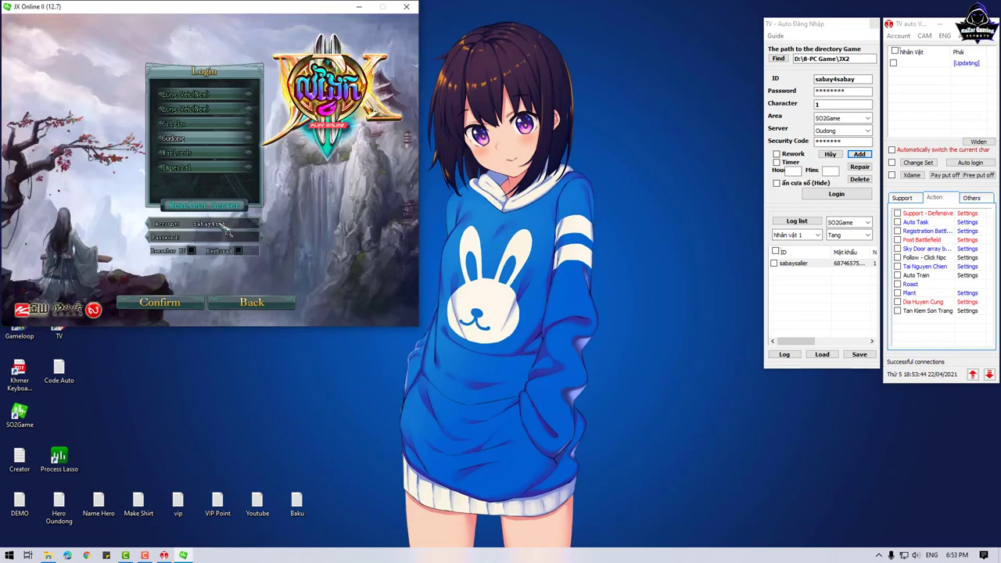
{"action": "left_click", "coordinate": [218, 237]}
{"action": "key", "text": "Return"}
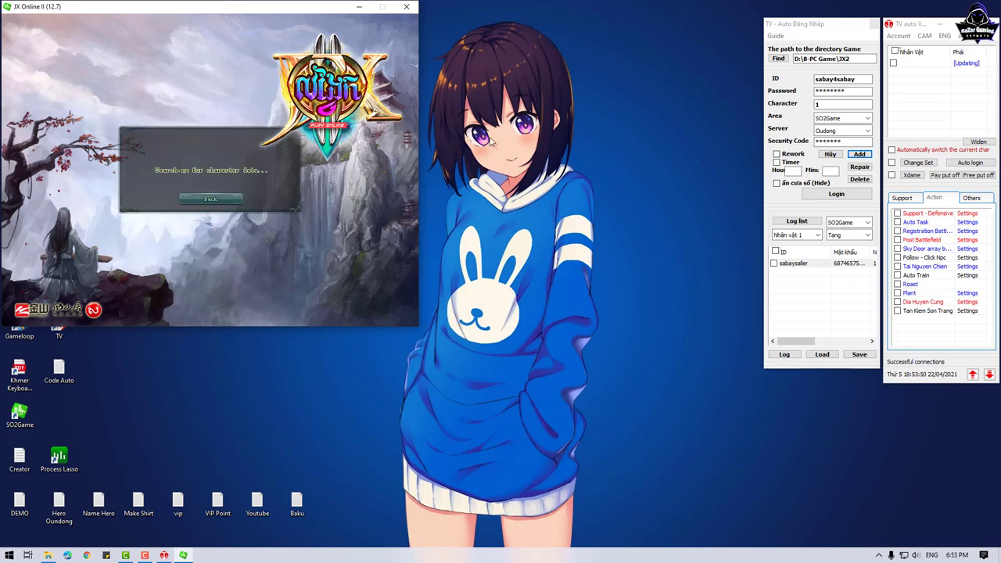
{"action": "left_click", "coordinate": [374, 176]}
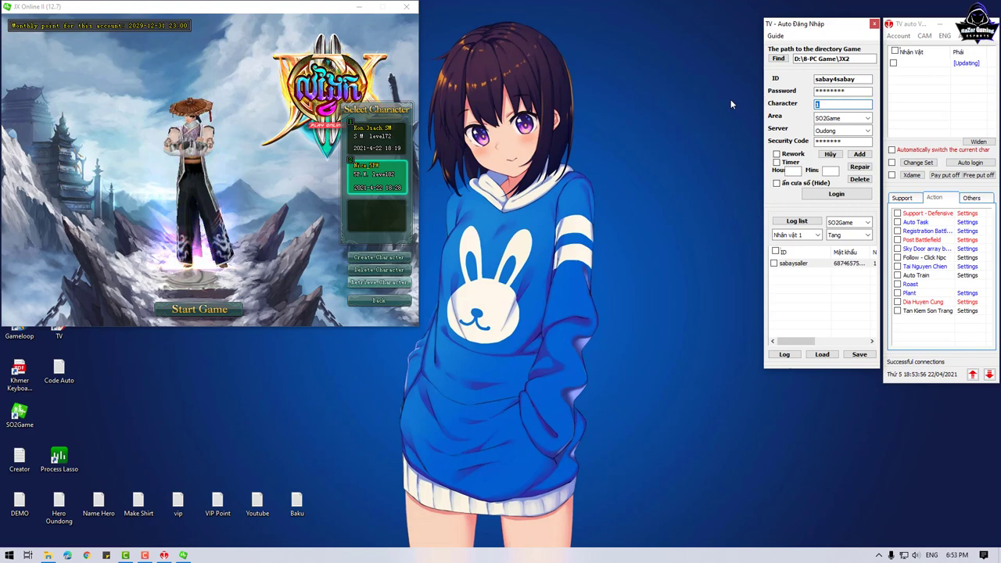
{"action": "type", "text": "2"}
{"action": "left_click", "coordinate": [377, 141]}
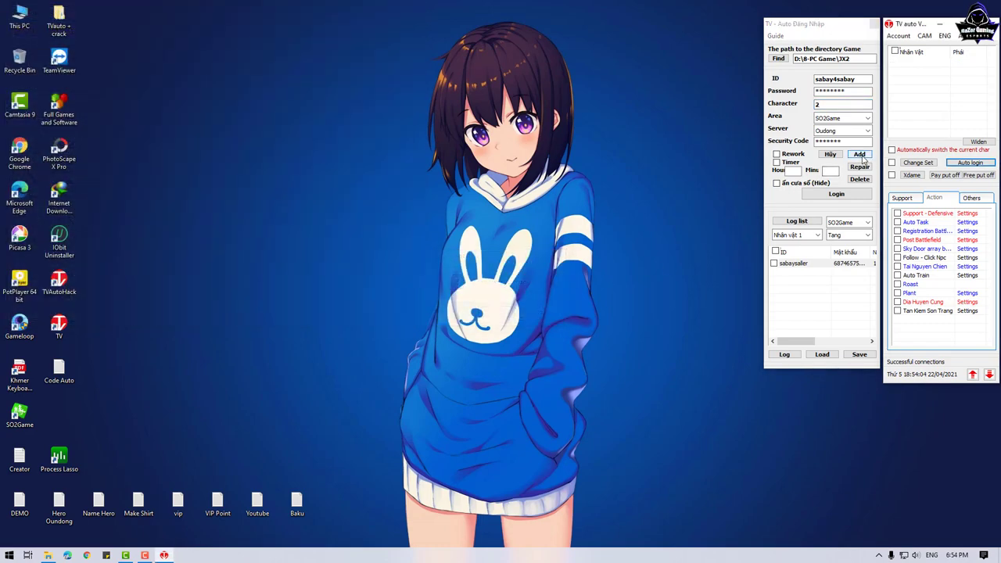
- Add the second account, tick both accounts in the list, and start saving it
{"action": "left_click", "coordinate": [859, 155]}
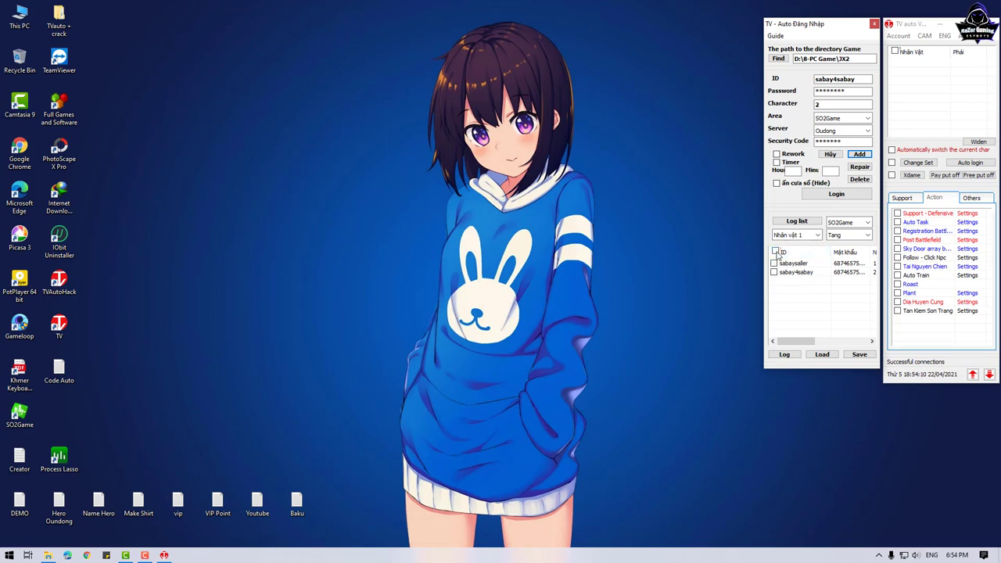
{"action": "left_click", "coordinate": [776, 251]}
{"action": "left_click", "coordinate": [865, 358]}
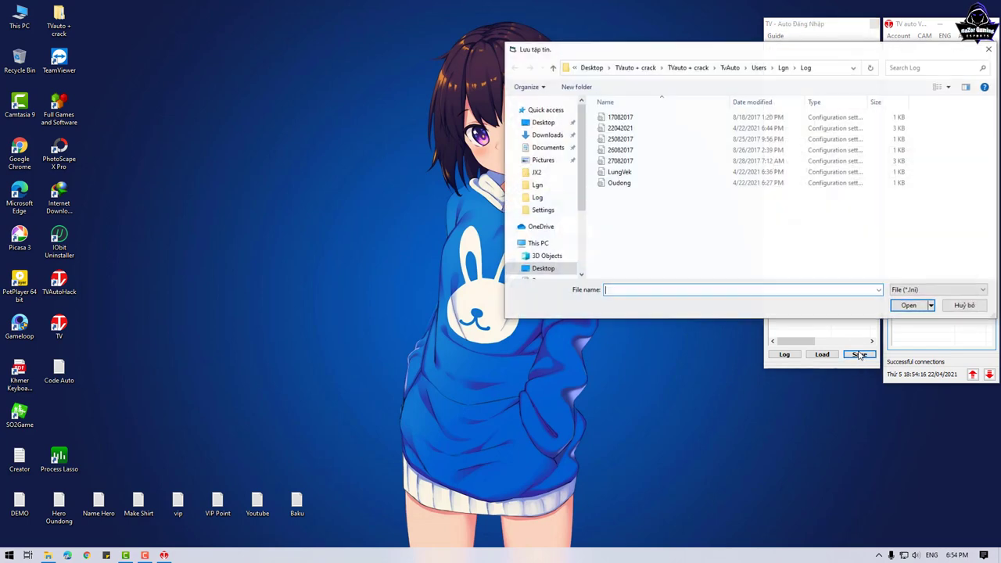
- Save the account list as 27082017 in the Log folder and close the auto-login window
{"action": "left_click", "coordinate": [620, 161]}
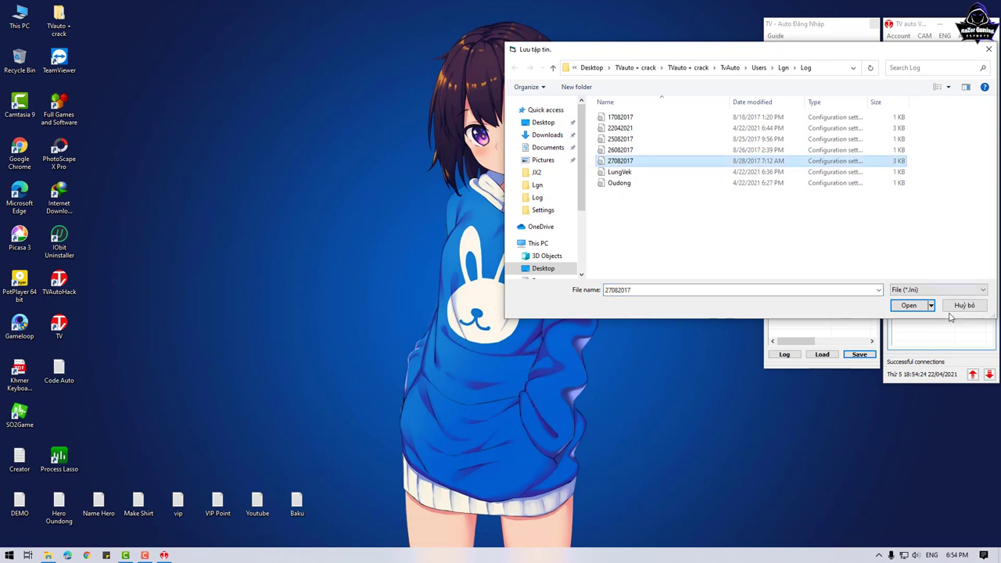
{"action": "left_click", "coordinate": [908, 305]}
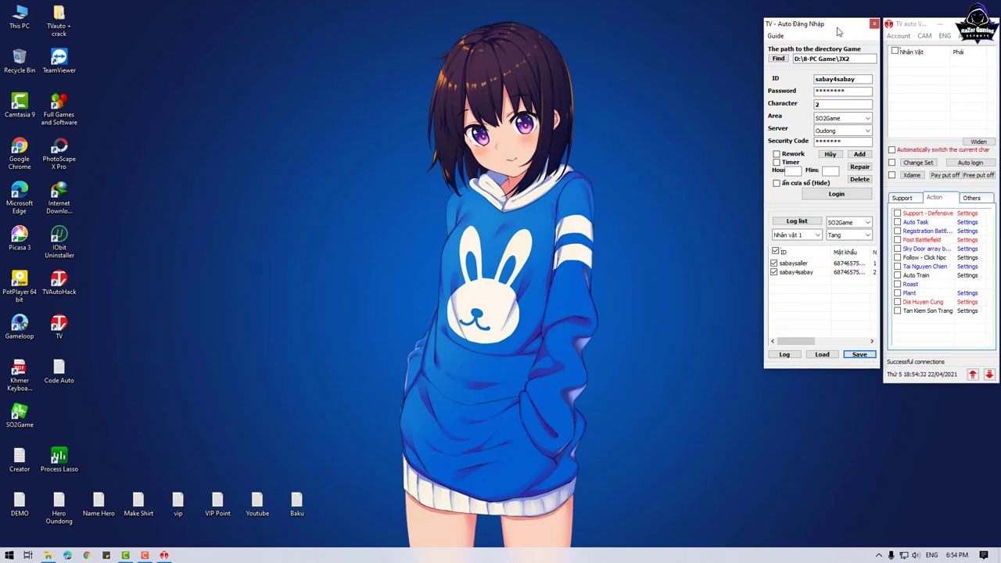
{"action": "left_click", "coordinate": [873, 24]}
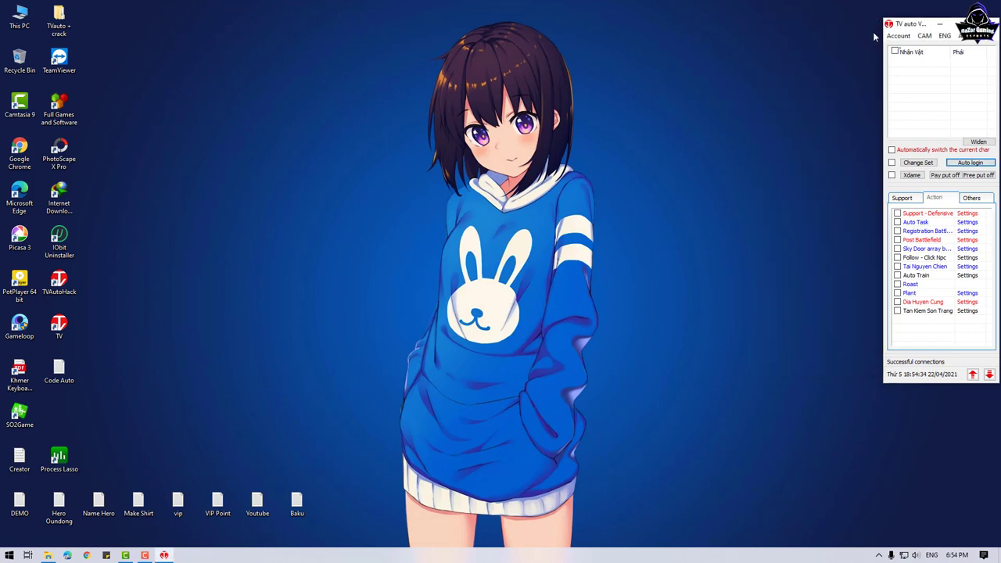
- Reopen Auto login and load the 27082017 account list, scrolling to check both entries
{"action": "left_click_drag", "start_coordinate": [909, 25], "coordinate": [840, 20]}
{"action": "left_click", "coordinate": [887, 161]}
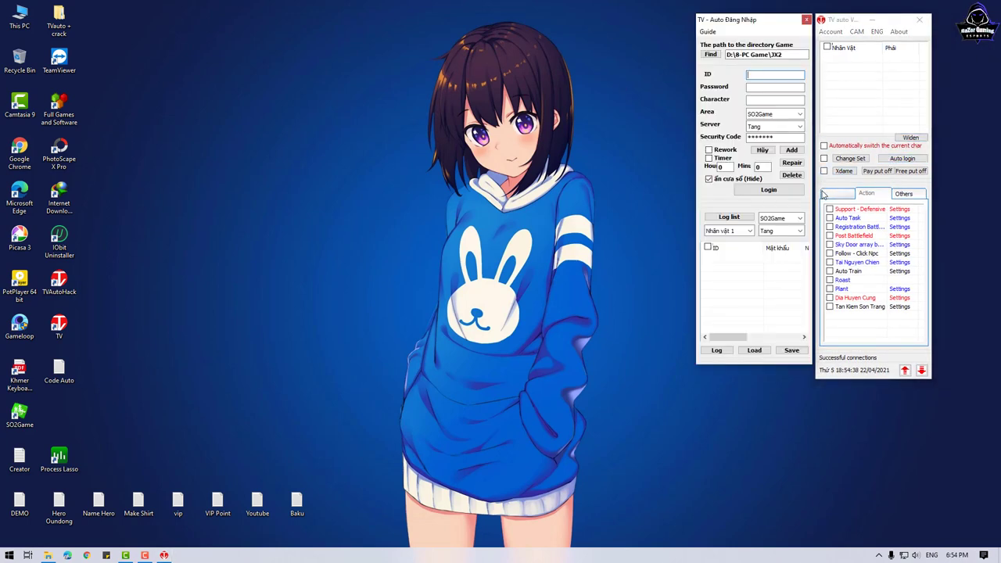
{"action": "left_click", "coordinate": [754, 351]}
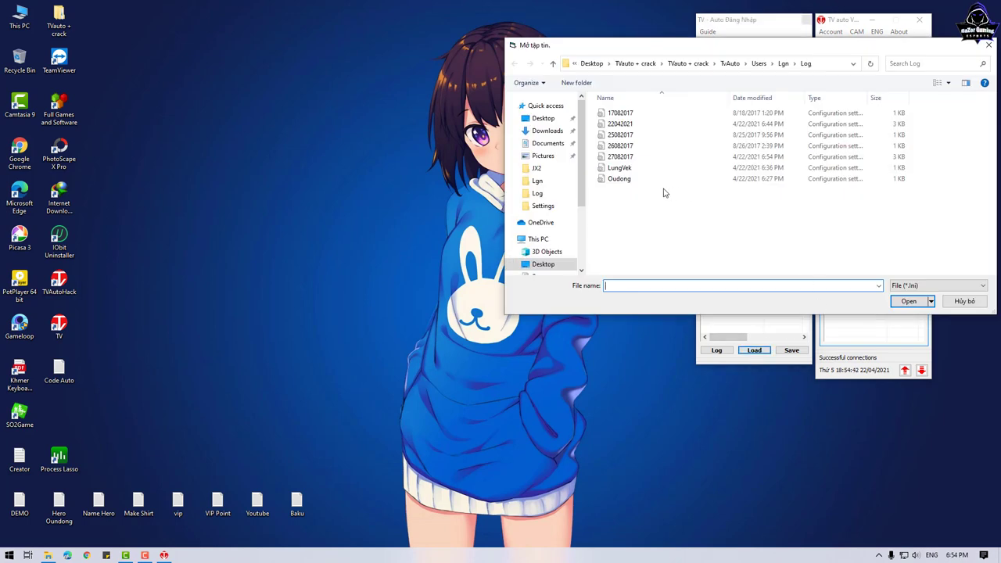
{"action": "double_click", "coordinate": [622, 158]}
{"action": "scroll", "coordinate": [749, 317], "scroll_direction": "down", "scroll_amount": 3}
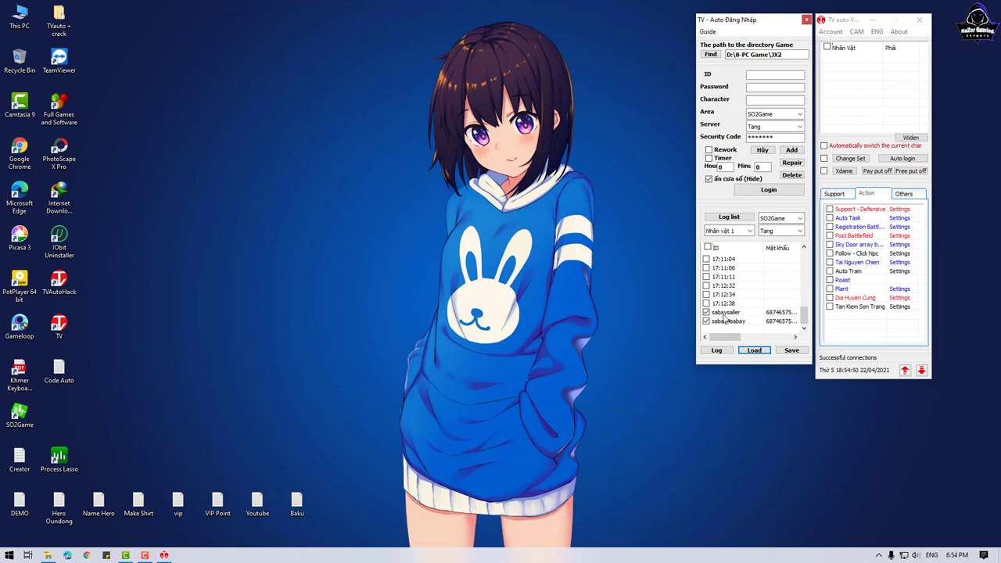
{"action": "scroll", "coordinate": [724, 287], "scroll_direction": "up", "scroll_amount": 5}
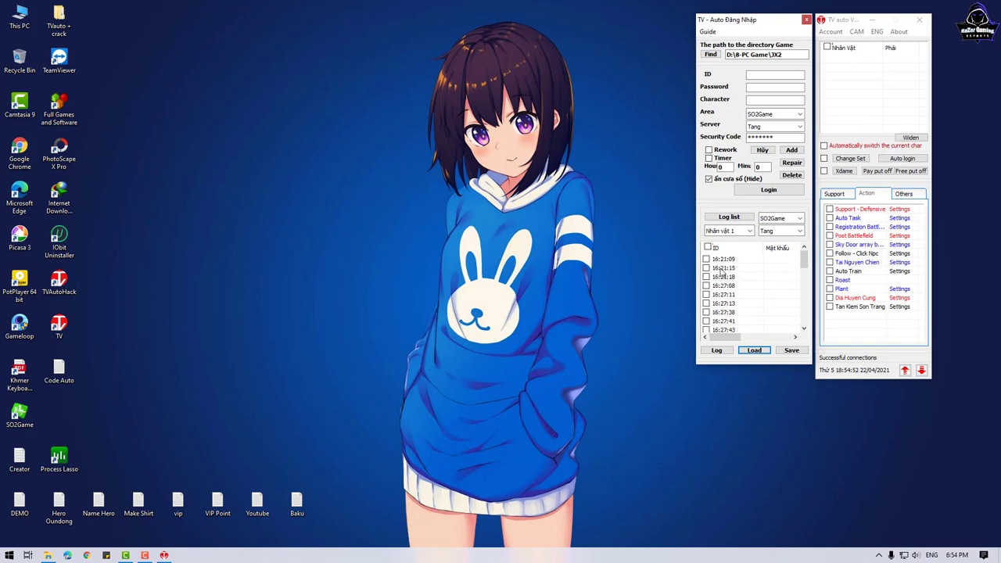
{"action": "scroll", "coordinate": [731, 330], "scroll_direction": "down", "scroll_amount": 5}
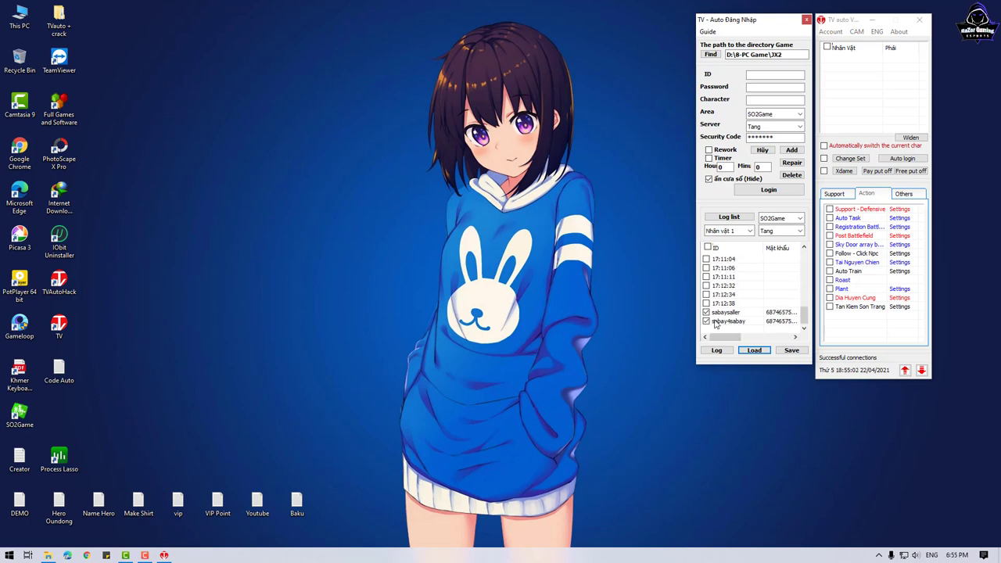
{"action": "scroll", "coordinate": [738, 317], "scroll_direction": "up", "scroll_amount": 3}
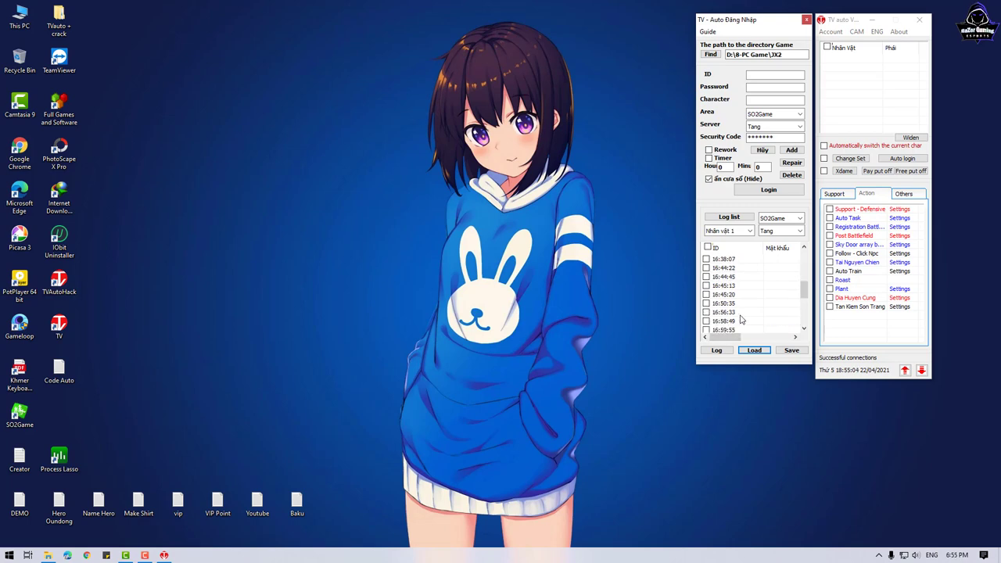
{"action": "scroll", "coordinate": [735, 316], "scroll_direction": "down", "scroll_amount": 3}
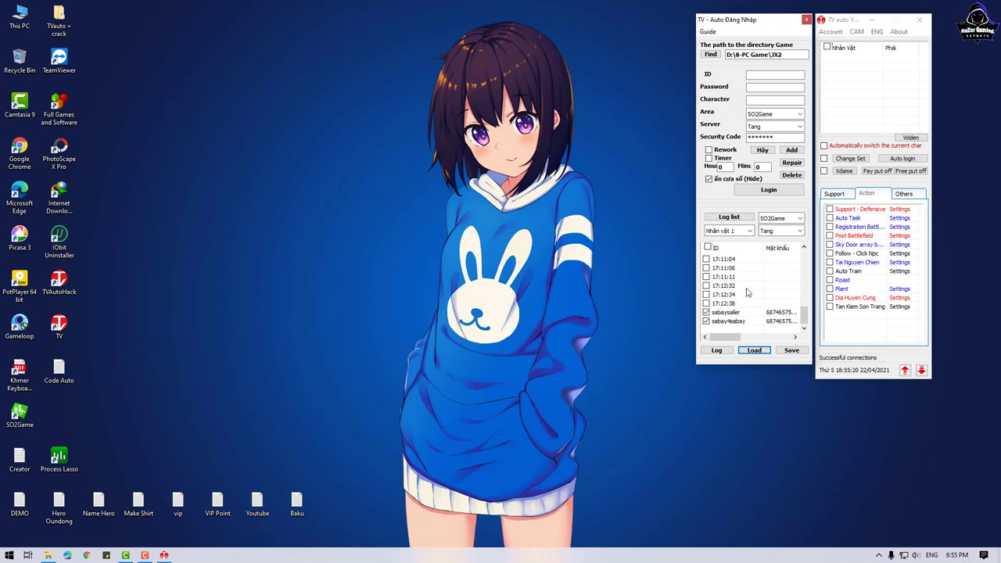
{"action": "scroll", "coordinate": [747, 280], "scroll_direction": "up", "scroll_amount": 3}
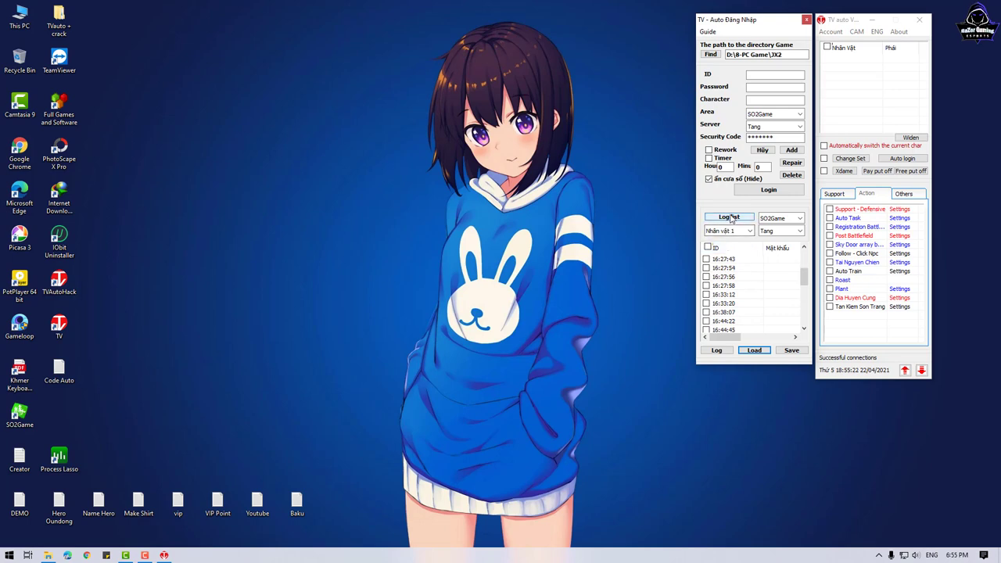
- Untick Hide, log in both checked accounts together, and bring the first game window forward
{"action": "left_click", "coordinate": [709, 180]}
{"action": "left_click", "coordinate": [729, 219]}
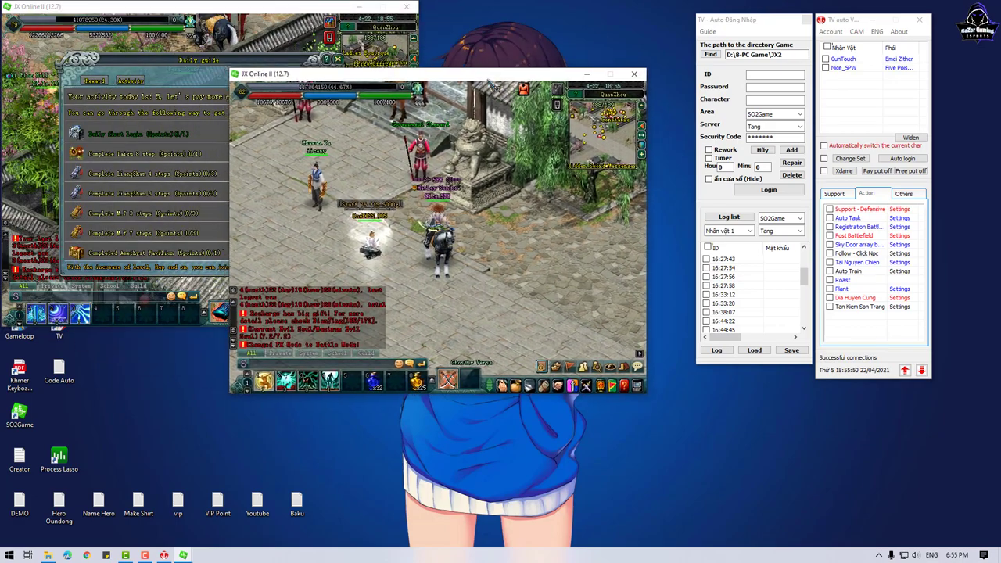
{"action": "left_click", "coordinate": [338, 59]}
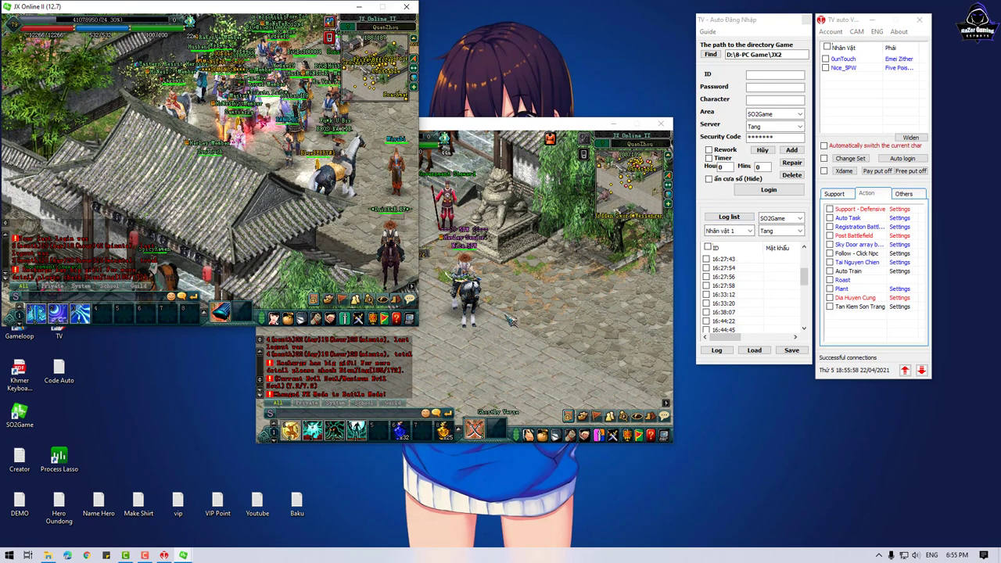
{"action": "scroll", "coordinate": [760, 286], "scroll_direction": "down", "scroll_amount": 5}
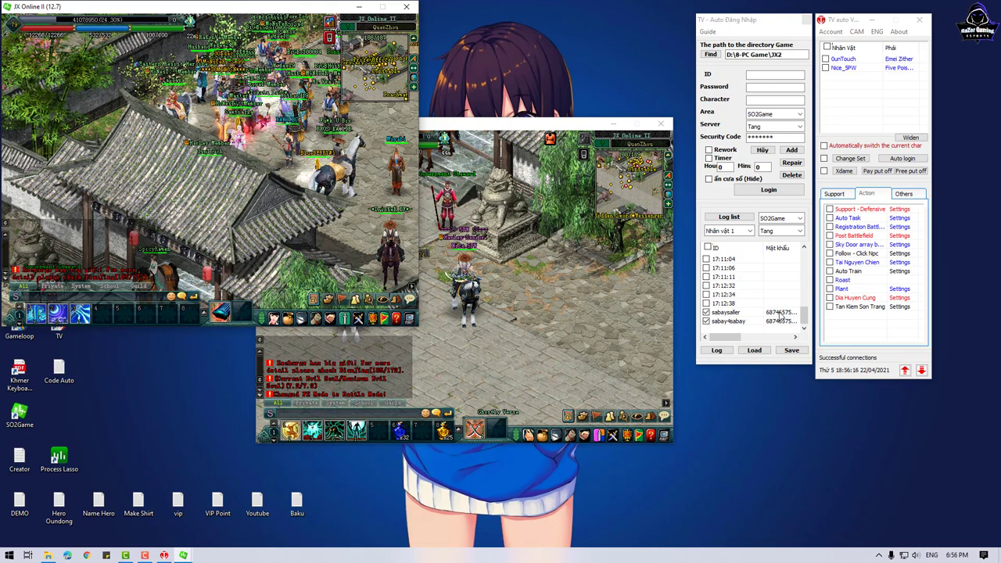
- Bring the second game window forward and ride its character twice across the courtyard
{"action": "left_click", "coordinate": [461, 356]}
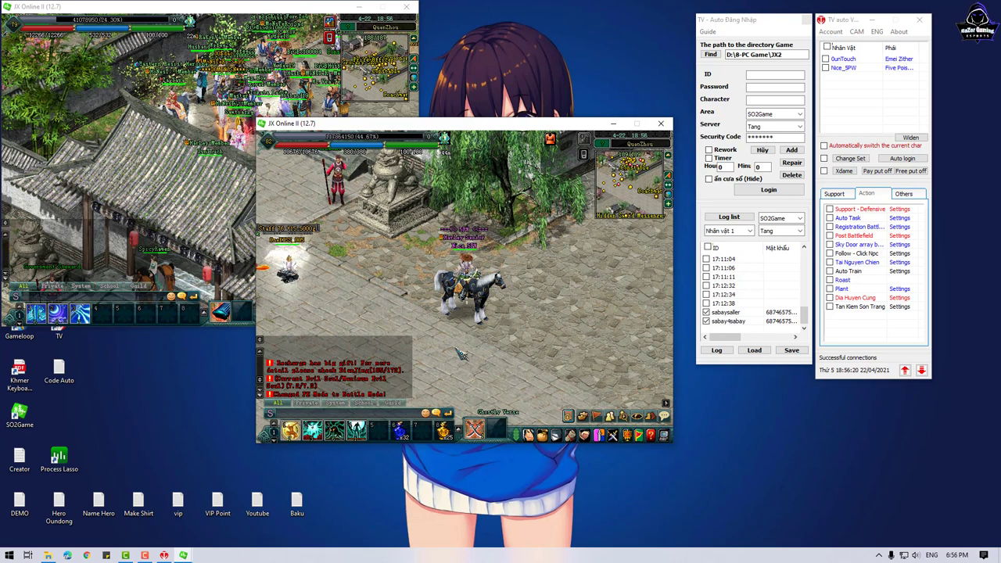
{"action": "left_click", "coordinate": [461, 352]}
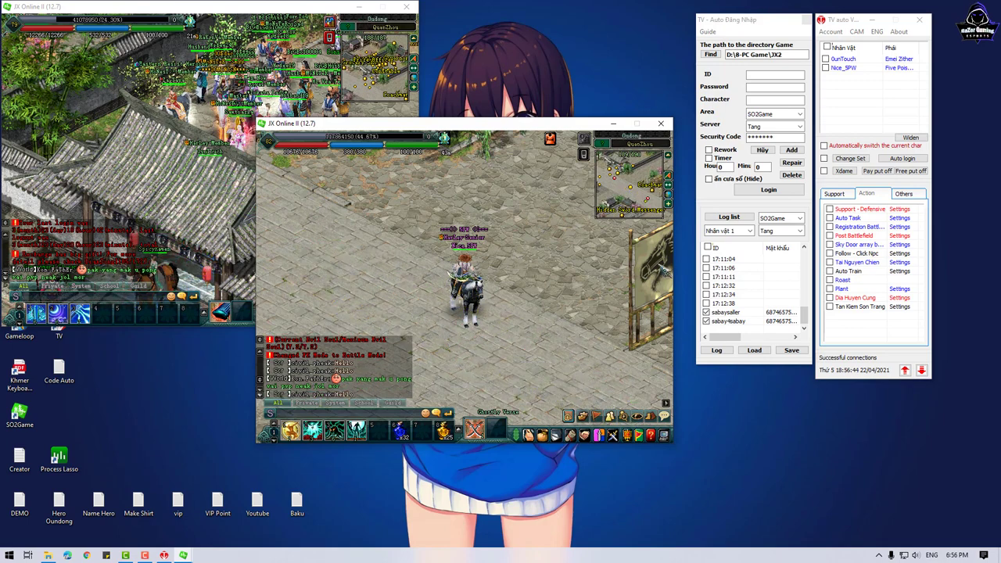
{"action": "left_click", "coordinate": [497, 346]}
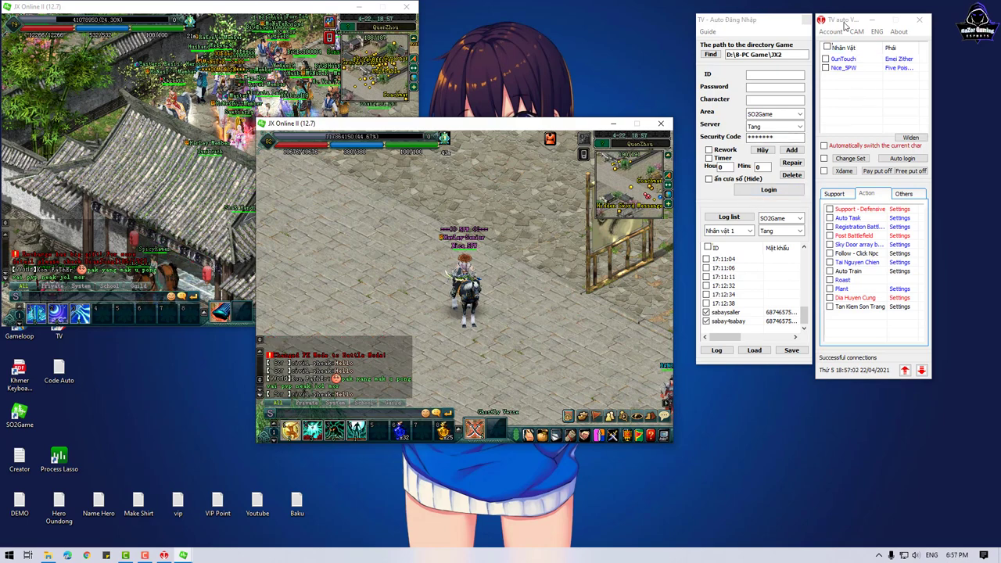
{"action": "left_click_drag", "start_coordinate": [847, 25], "coordinate": [826, 22]}
- Close the auto-login window, open Account information and dismiss the successful transaction notice
{"action": "left_click", "coordinate": [824, 16]}
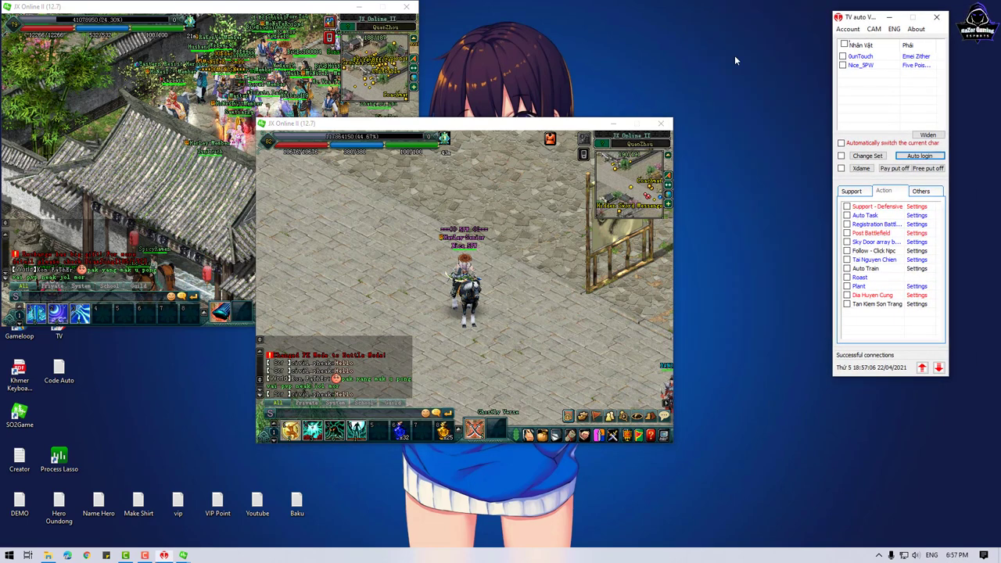
{"action": "left_click", "coordinate": [847, 29]}
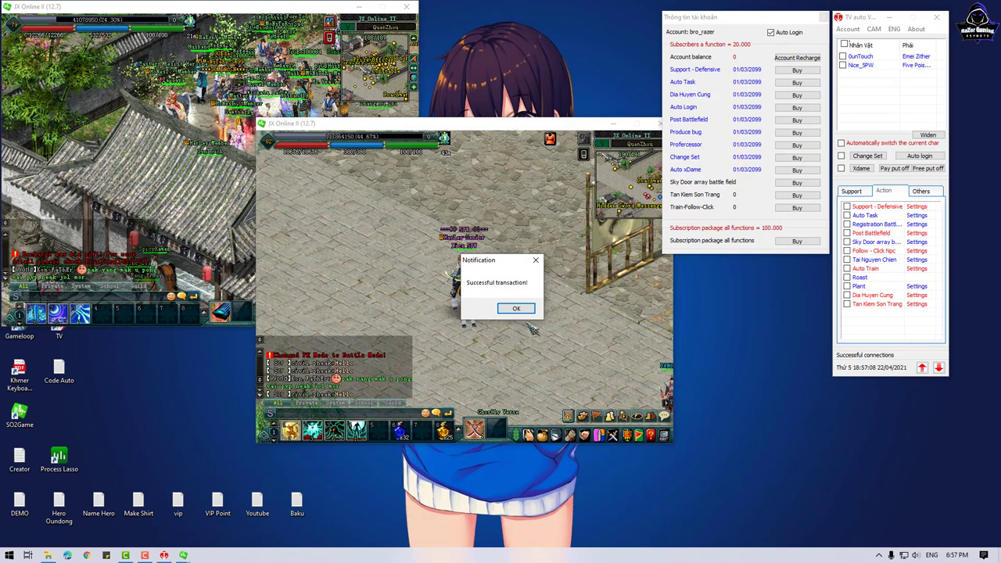
{"action": "key", "text": "Return"}
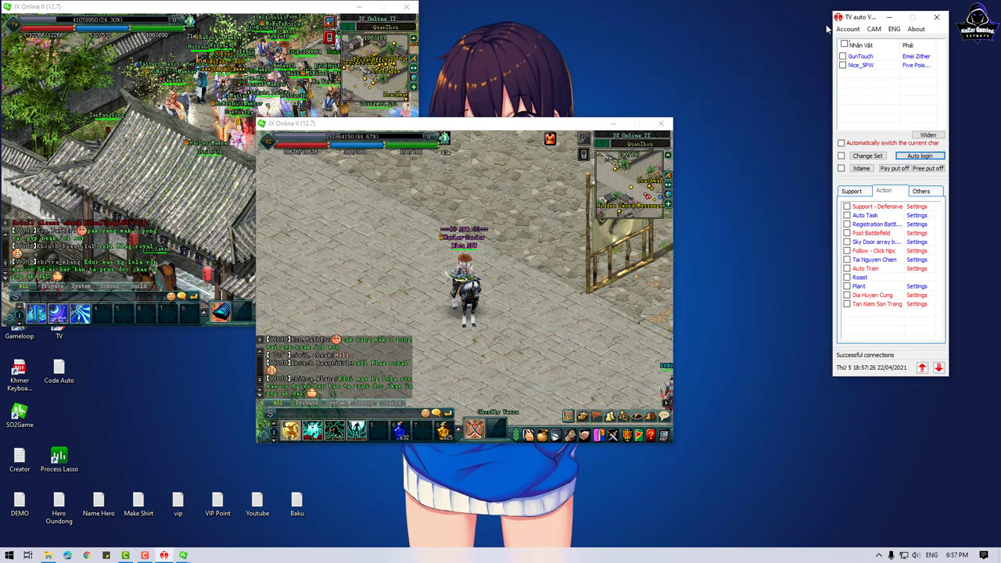
- Close the account window, shift the second game window right and ride the character down-left
{"action": "left_click", "coordinate": [823, 16]}
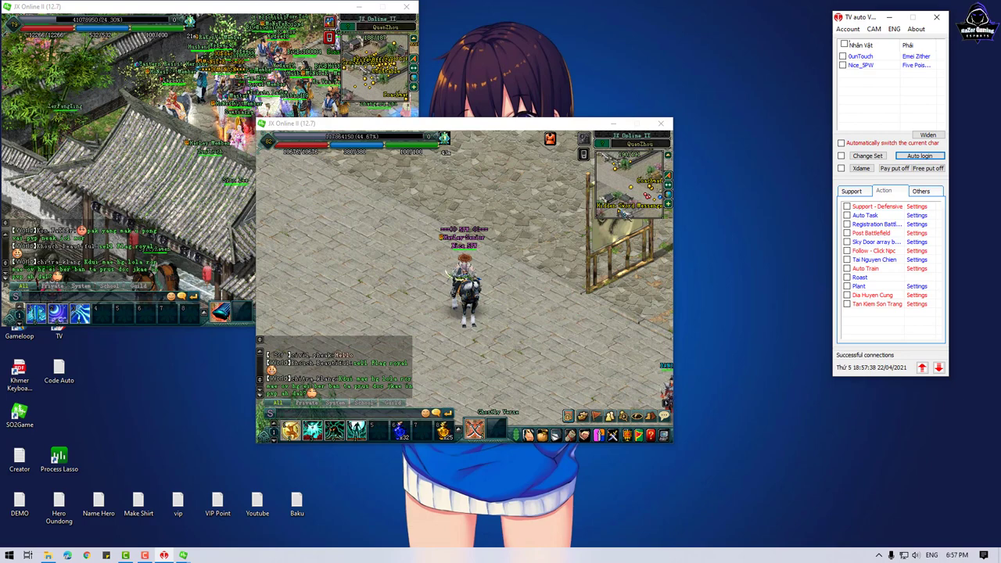
{"action": "left_click_drag", "start_coordinate": [527, 141], "coordinate": [566, 163]}
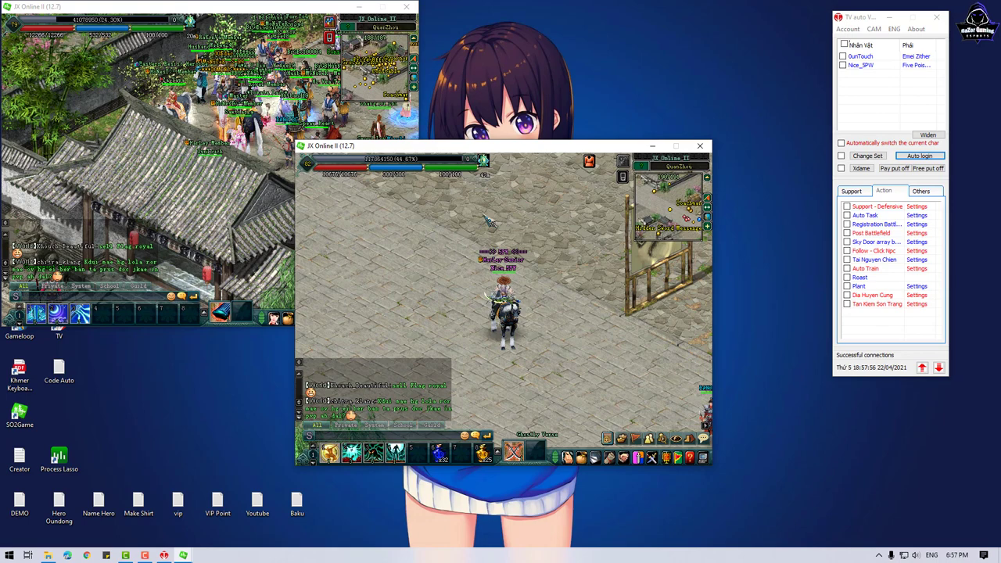
{"action": "left_click", "coordinate": [480, 381]}
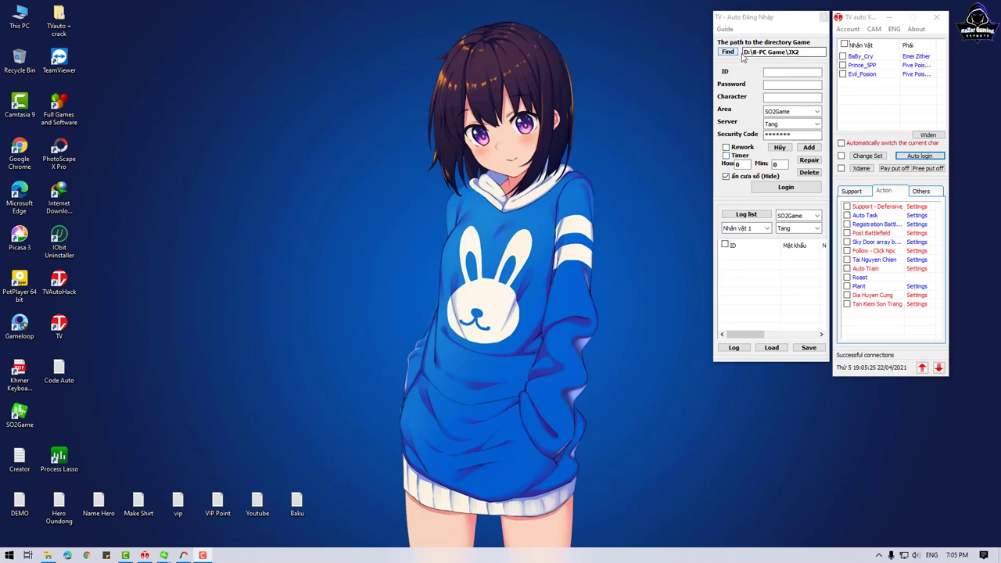
- Browse to D:\8-PC Game\JX2 and confirm it as TVAuto's game directory
{"action": "left_click", "coordinate": [727, 51]}
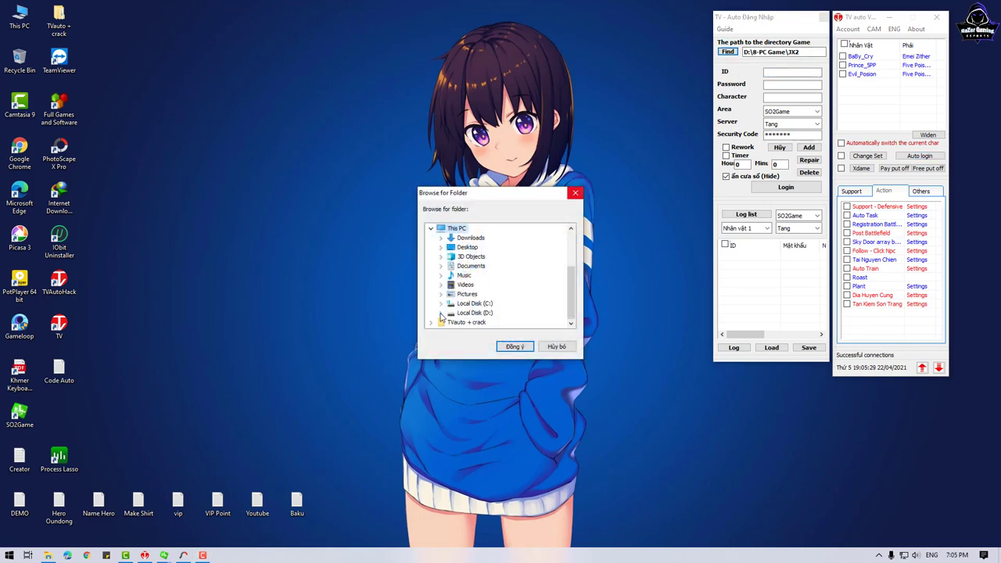
{"action": "left_click", "coordinate": [440, 313]}
{"action": "scroll", "coordinate": [484, 273], "scroll_direction": "up", "scroll_amount": 3}
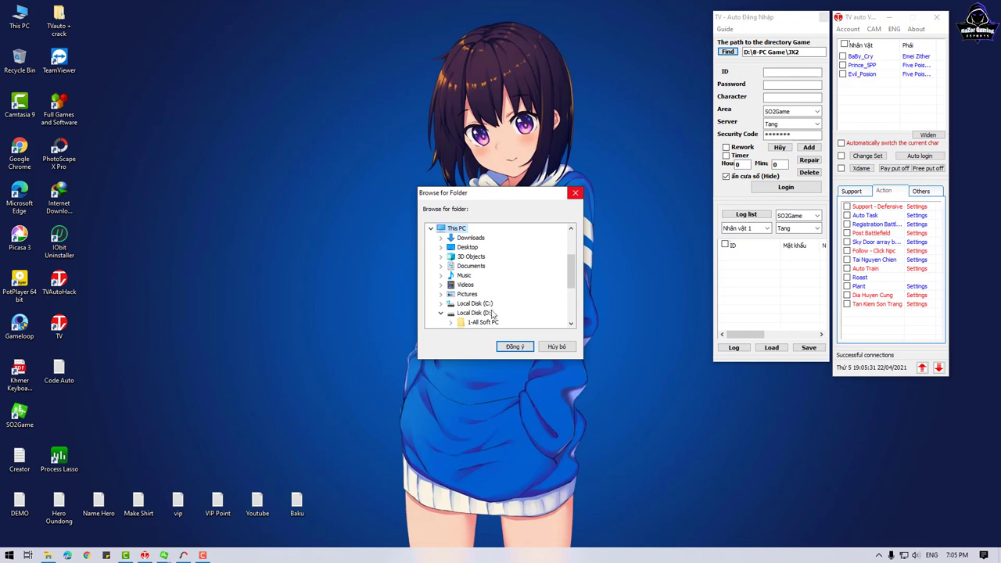
{"action": "scroll", "coordinate": [487, 310], "scroll_direction": "down", "scroll_amount": 1}
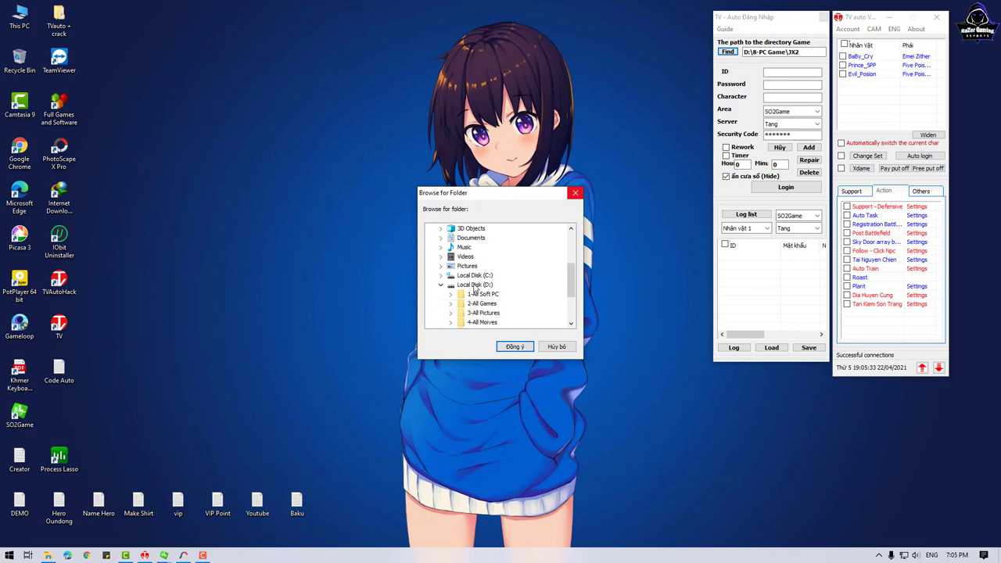
{"action": "scroll", "coordinate": [495, 298], "scroll_direction": "down", "scroll_amount": 2}
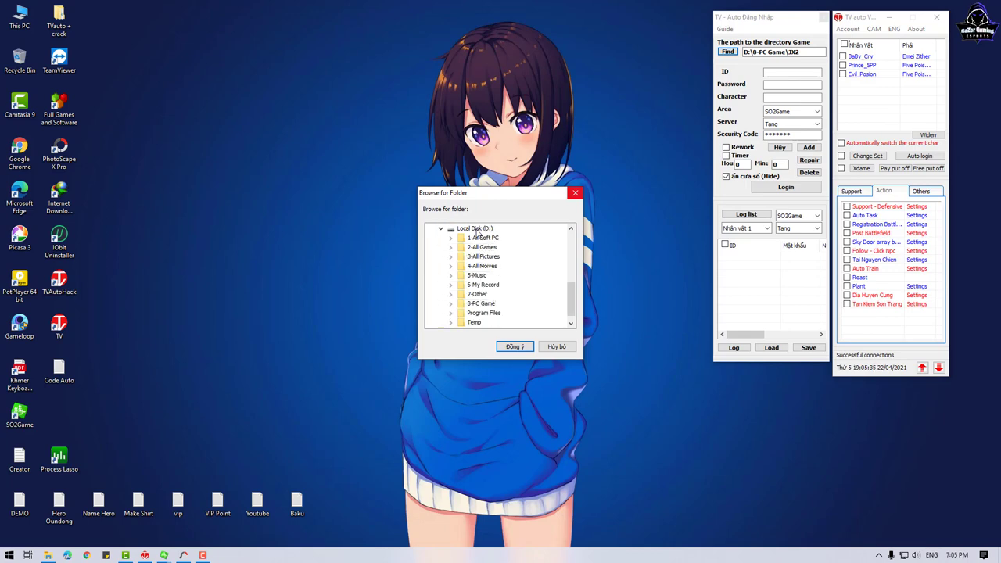
{"action": "double_click", "coordinate": [481, 304]}
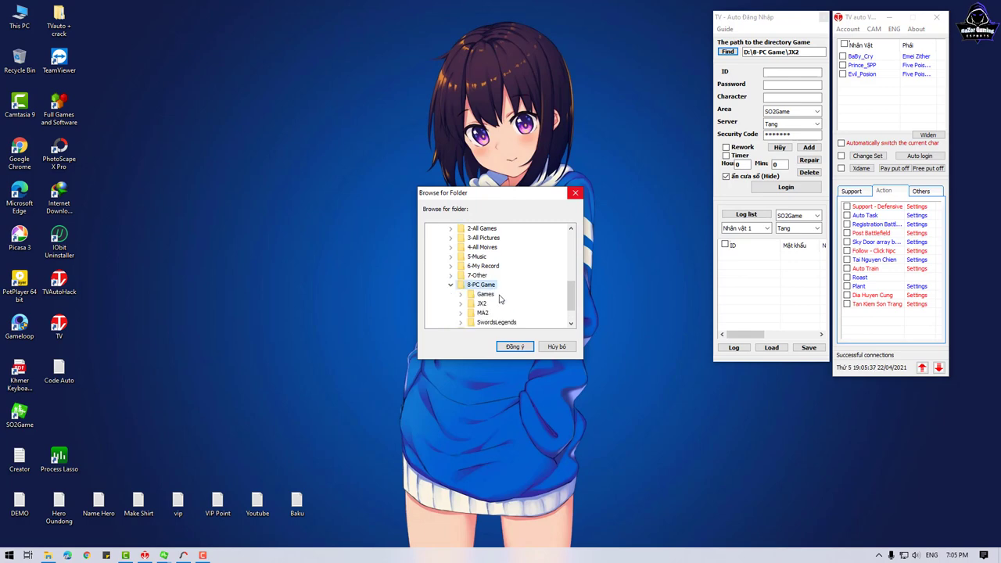
{"action": "left_click", "coordinate": [482, 304]}
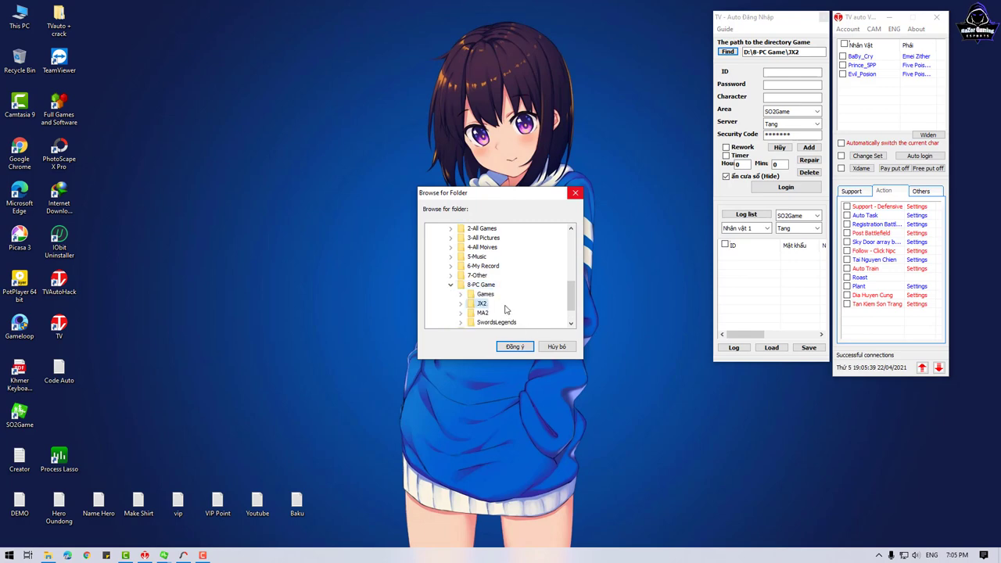
{"action": "left_click", "coordinate": [515, 348]}
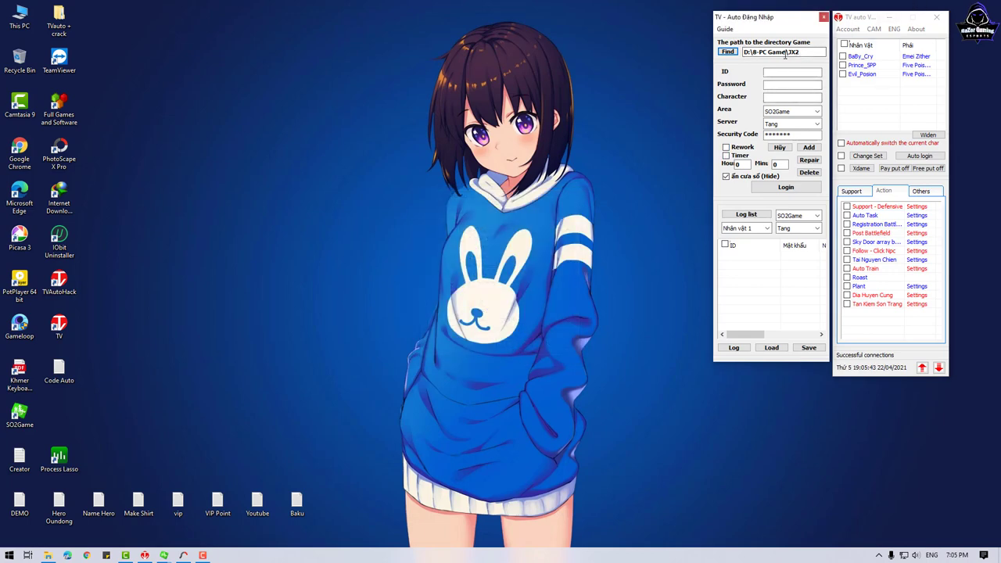